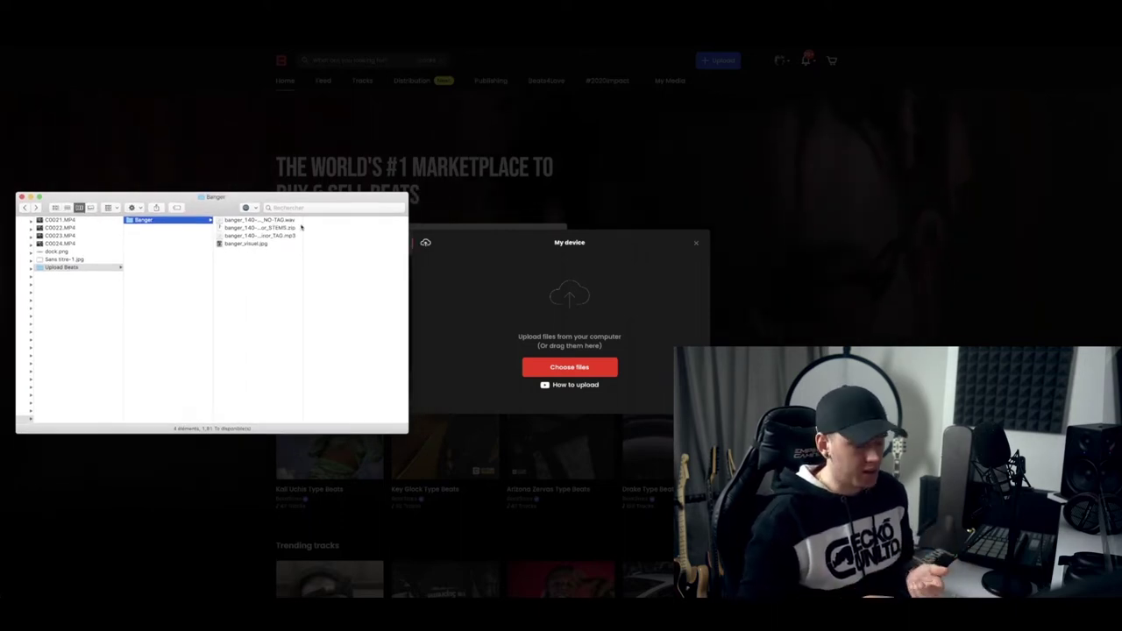
Upload the Banger folder's untagged WAV, stems ZIP, tagged MP3 and banger_visuel.jpg to the media library
left_click_drag(302, 228, 368, 233)
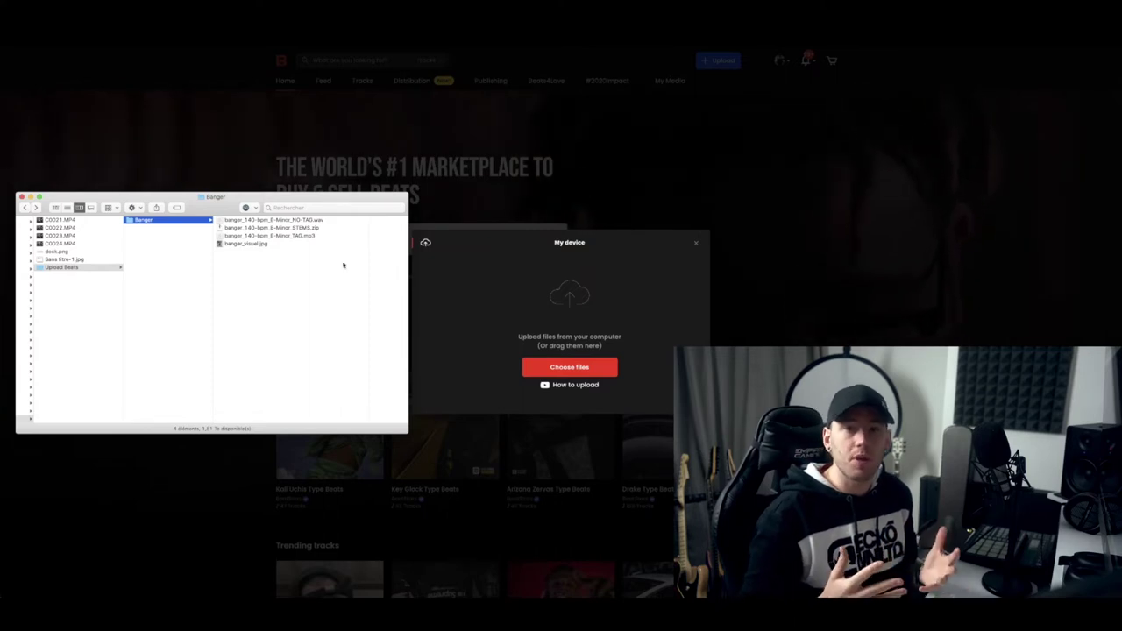
left_click_drag(408, 193, 383, 194)
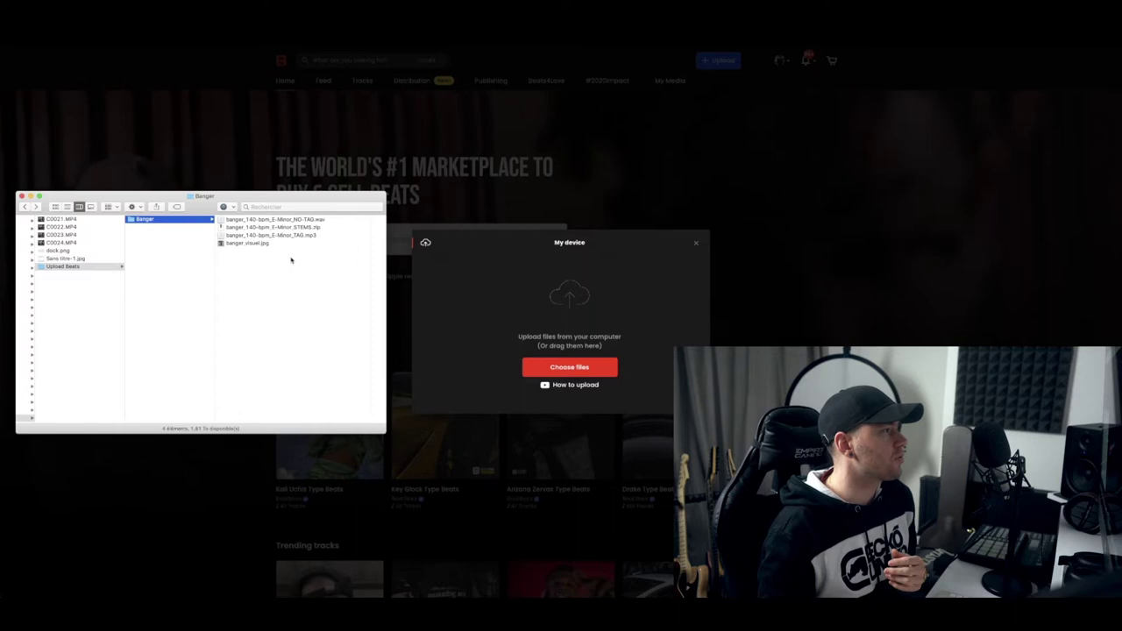
left_click_drag(291, 260, 267, 220)
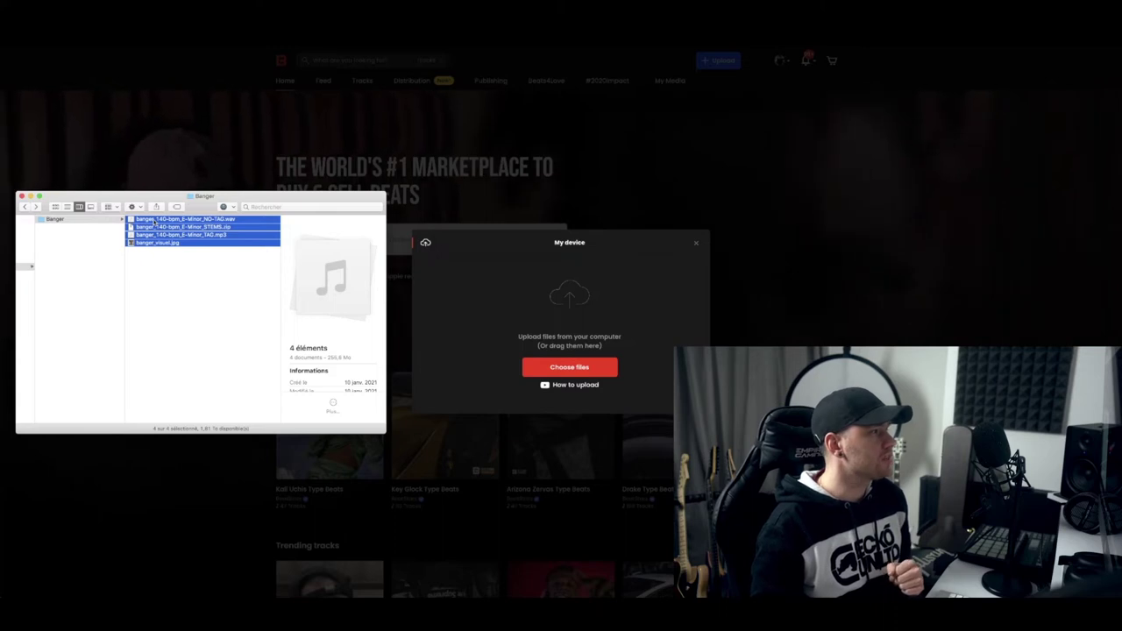
left_click_drag(154, 223, 526, 295)
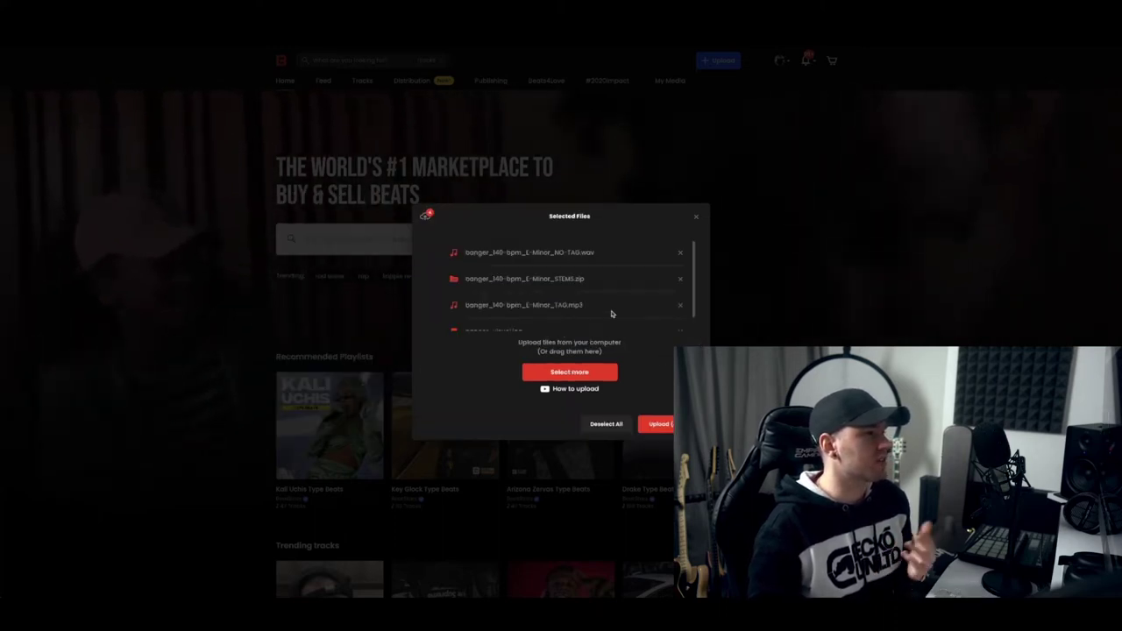
scroll(612, 313, "down", 2)
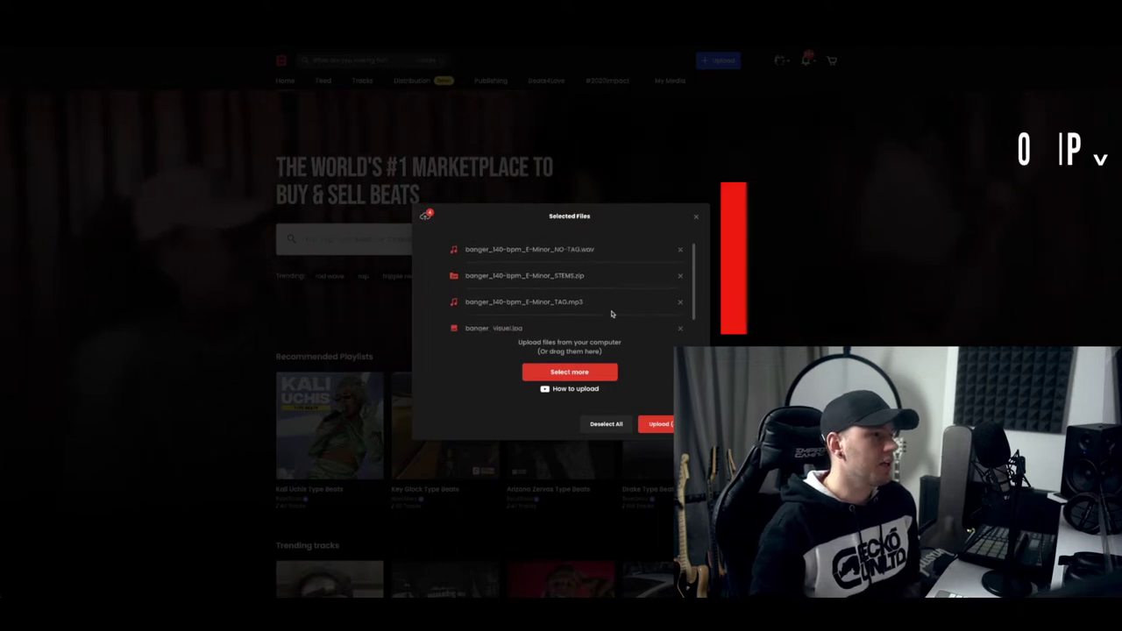
left_click(660, 423)
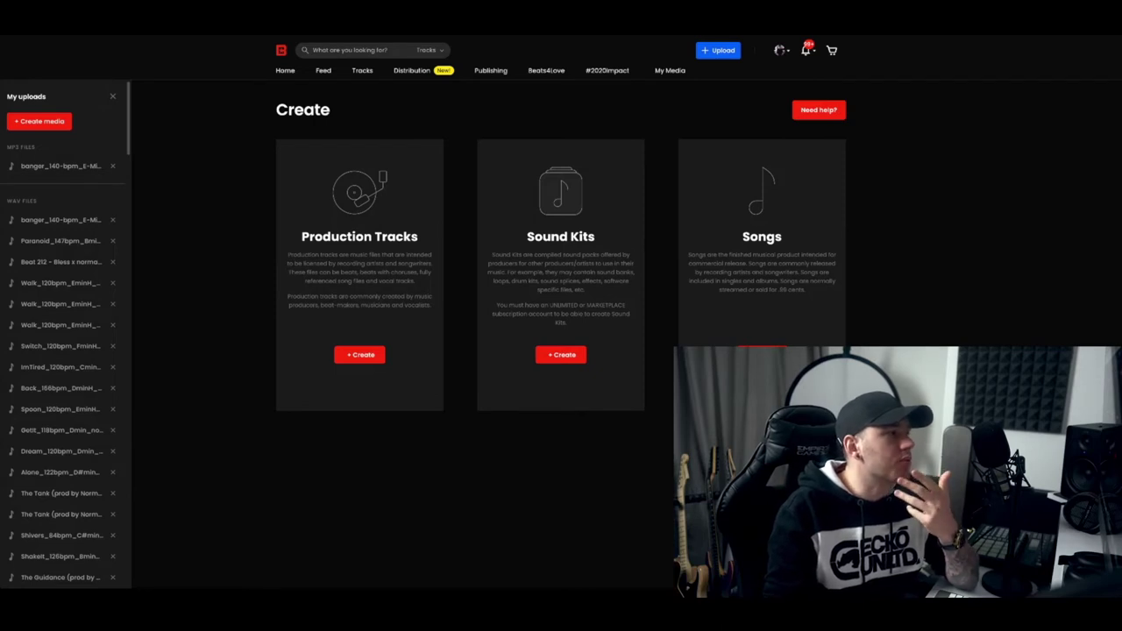
Create a new production track and title it "Banger"
left_click(360, 354)
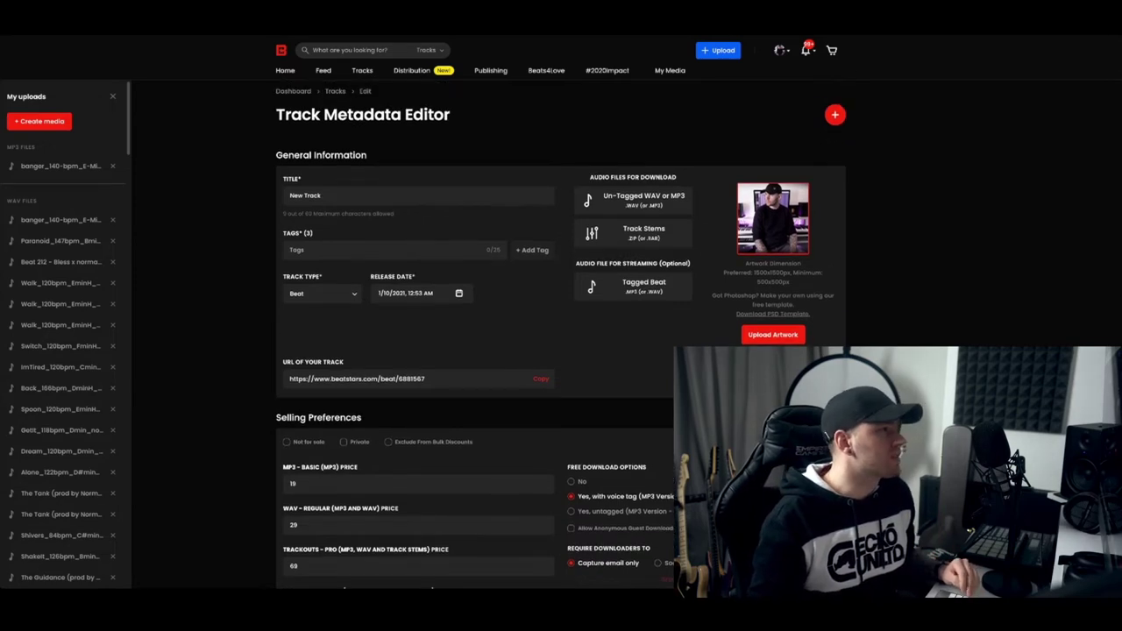
triple_click(305, 195)
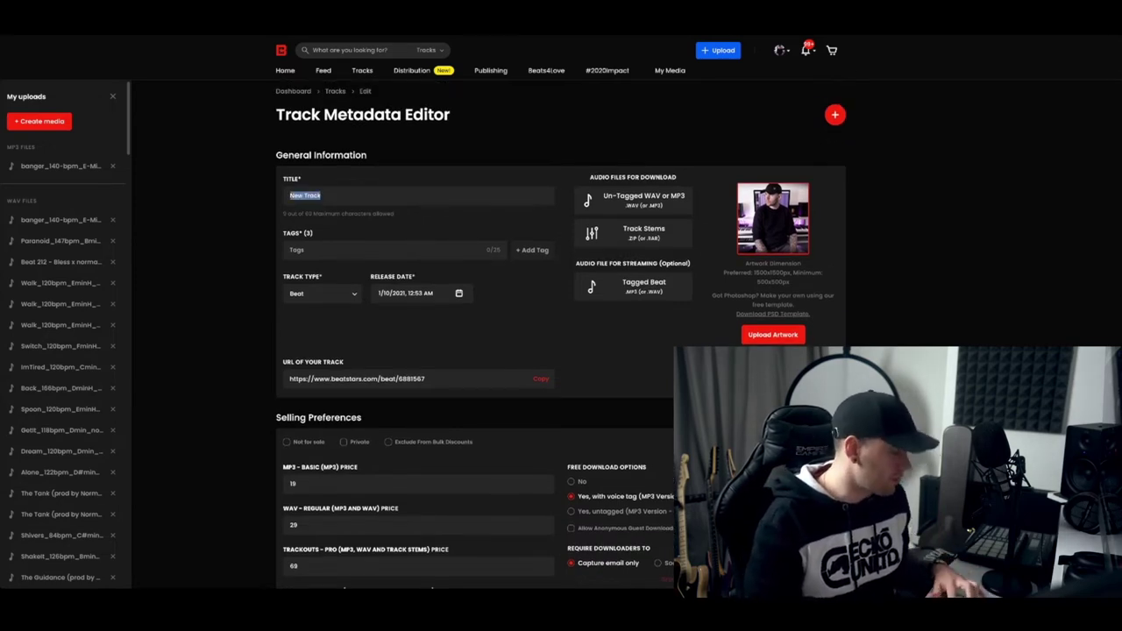
type("Banger")
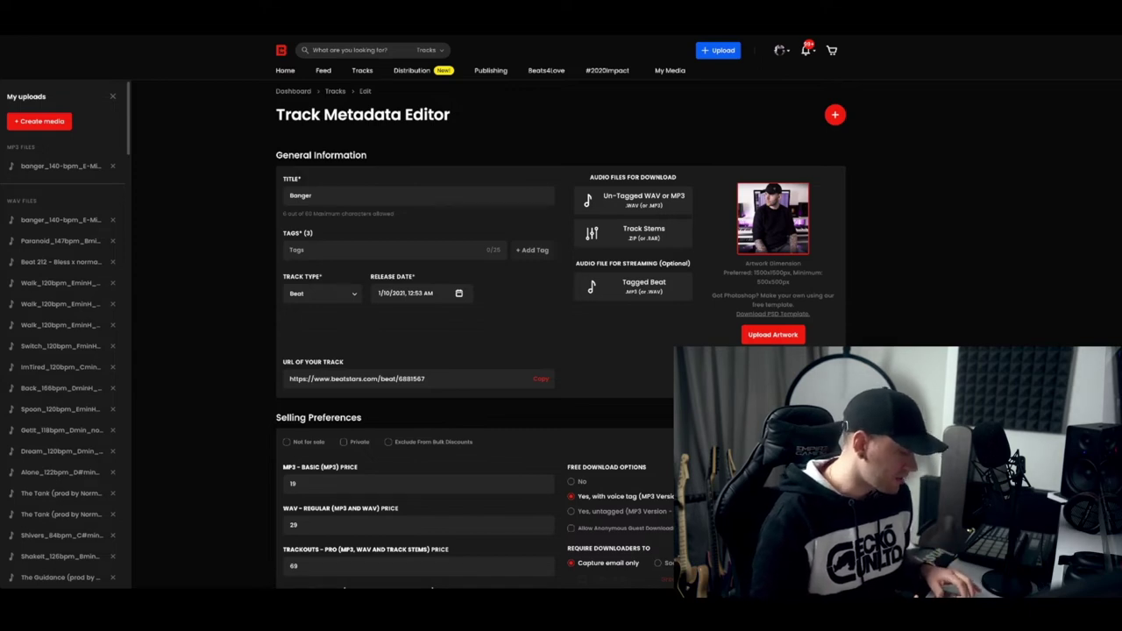
Add the tags "niska", "trap" and "dark" to the track
type("niska")
key("Return")
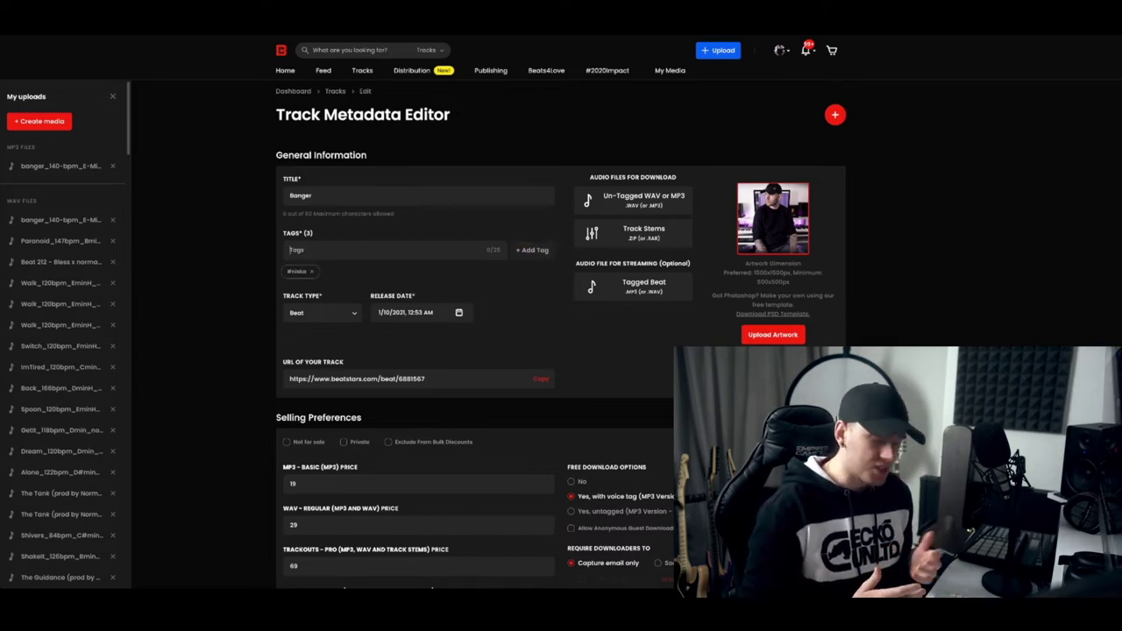
type("trap")
key("Return")
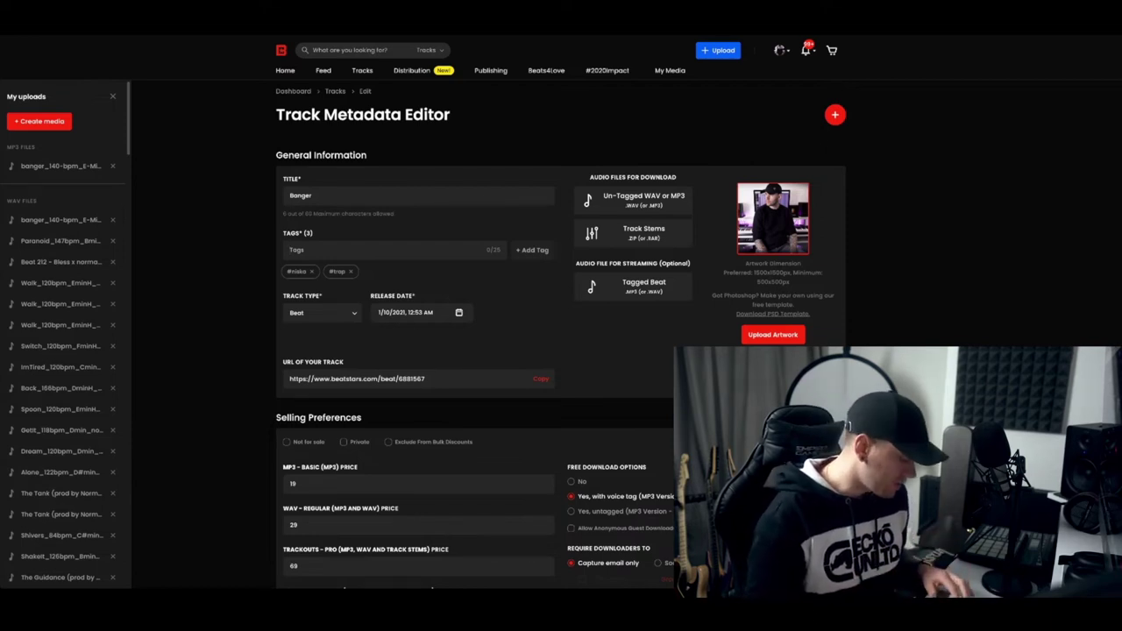
type("dark")
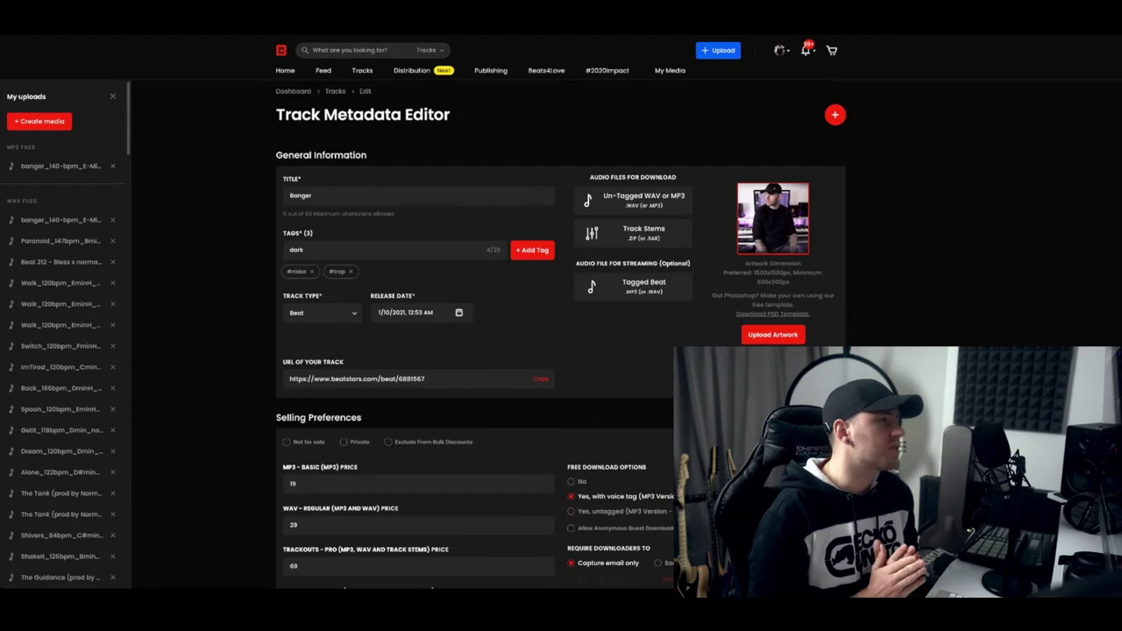
key("Return")
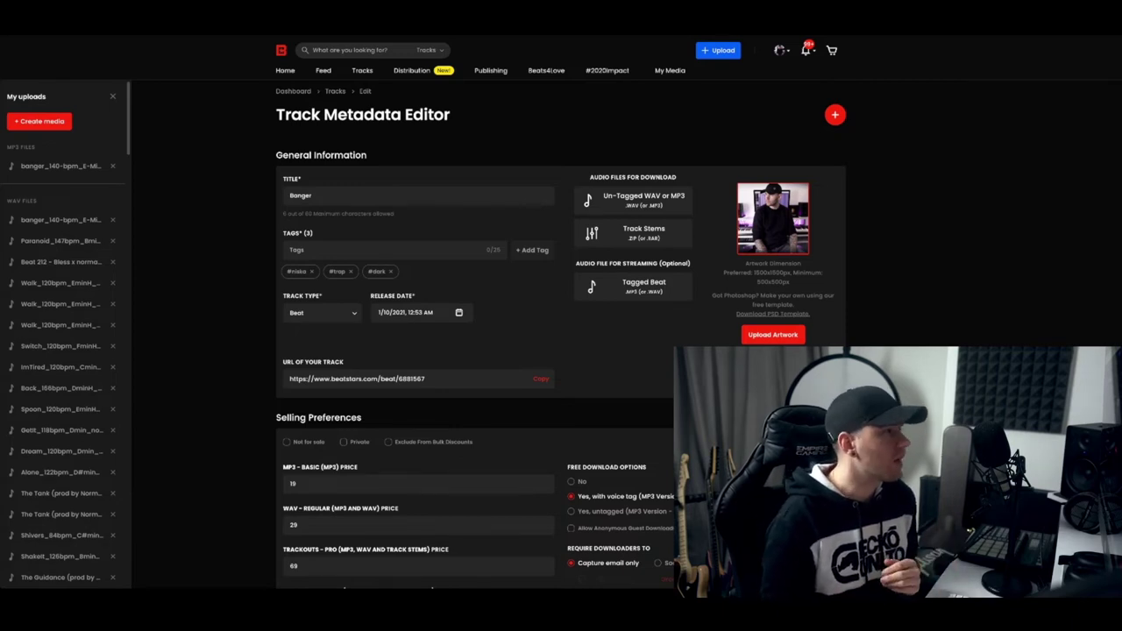
Schedule the beat's release date for 1/12/2021 at 9:00 AM
left_click(322, 312)
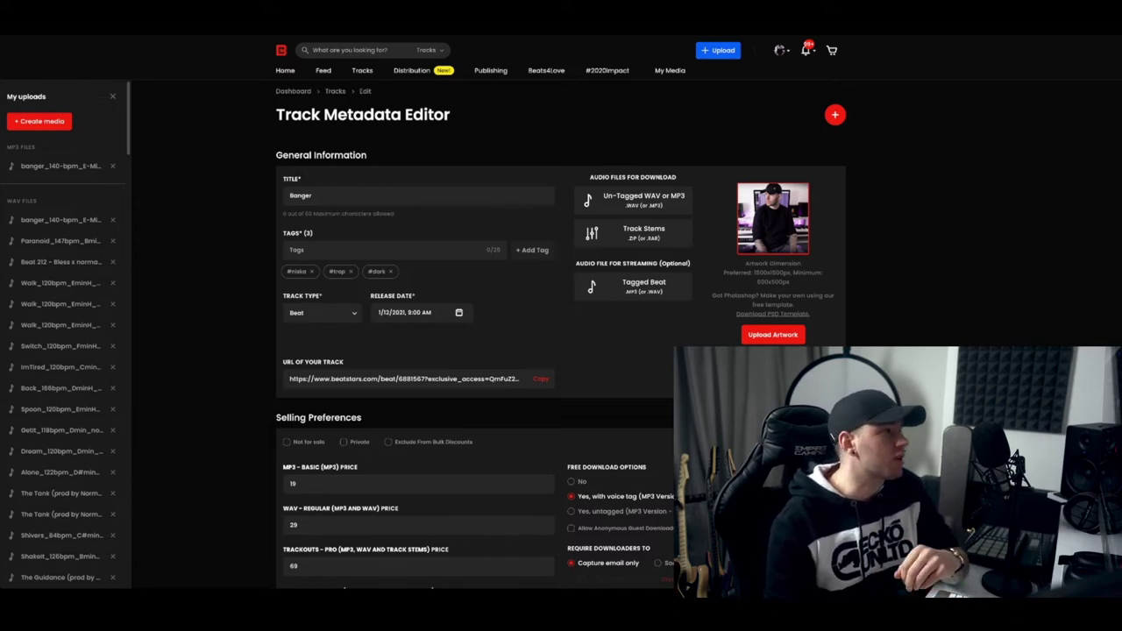
left_click(417, 312)
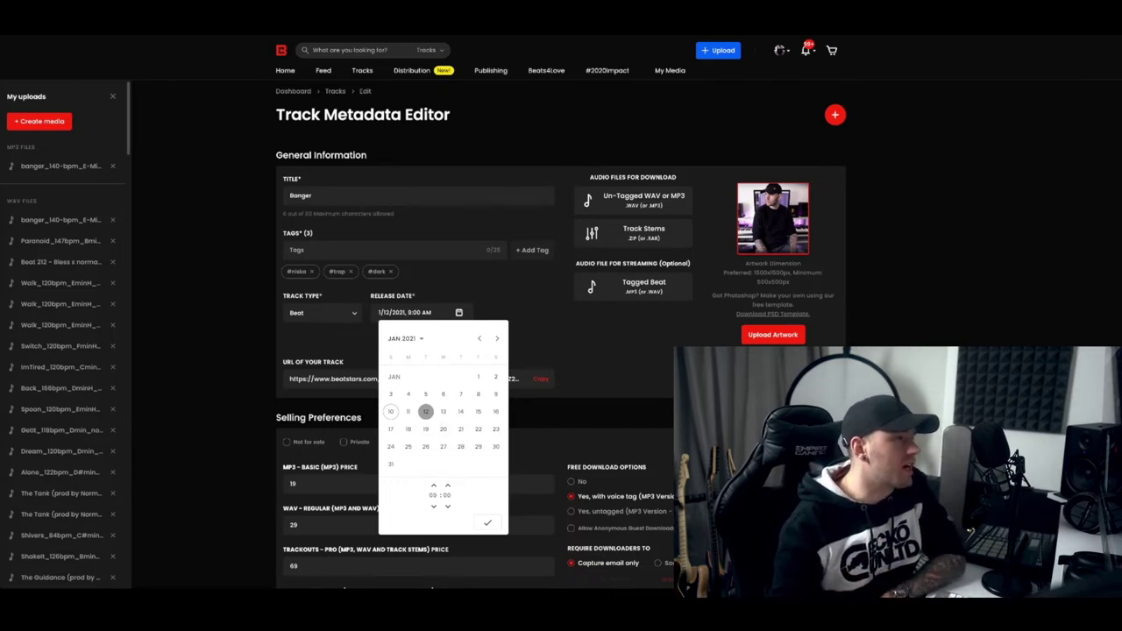
key("Escape")
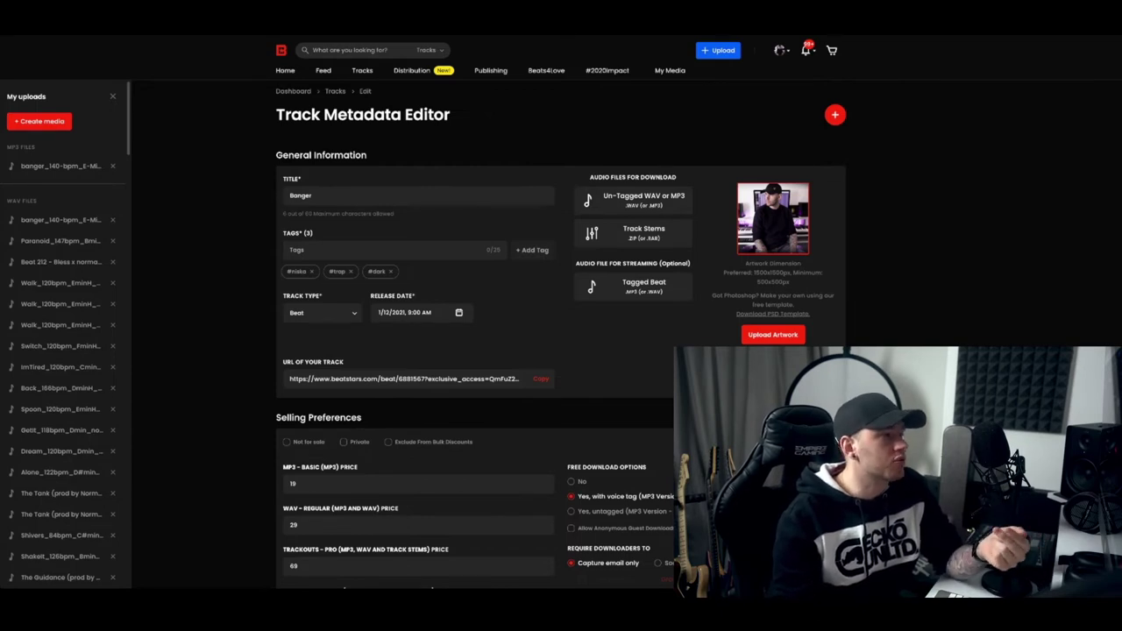
left_click_drag(431, 379, 471, 378)
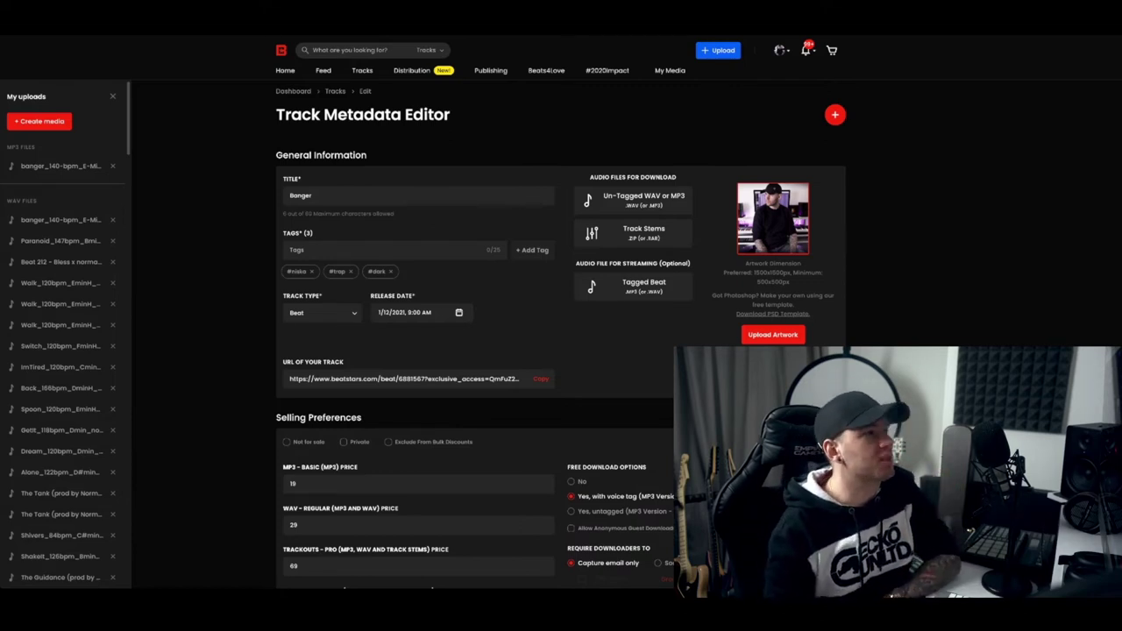
Attach banger_140-bpm_E-Minor_NO-TAG.wav as the untagged download audio and banger_140-bpm_E-Minor_STEMS.zip as the track stems
left_click(633, 200)
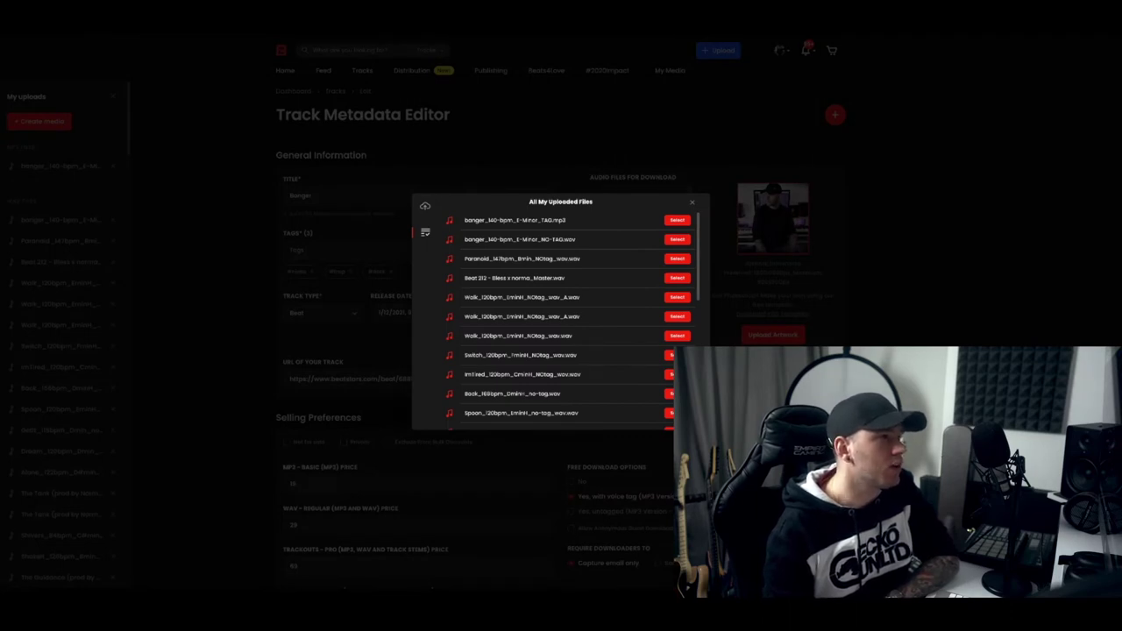
left_click(677, 240)
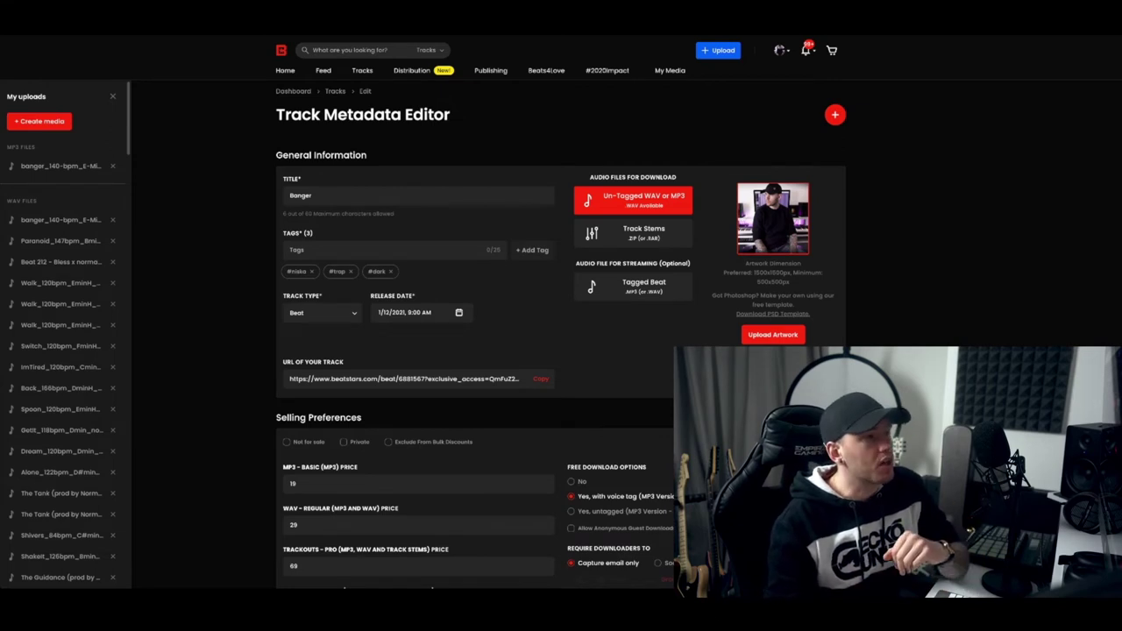
left_click(644, 233)
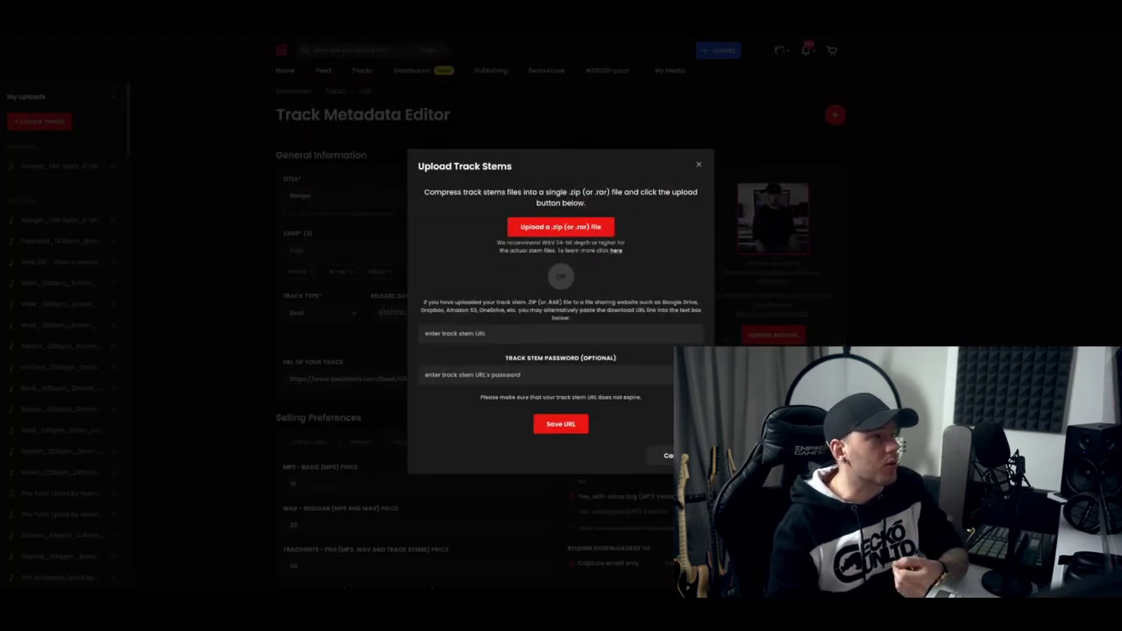
key("Escape")
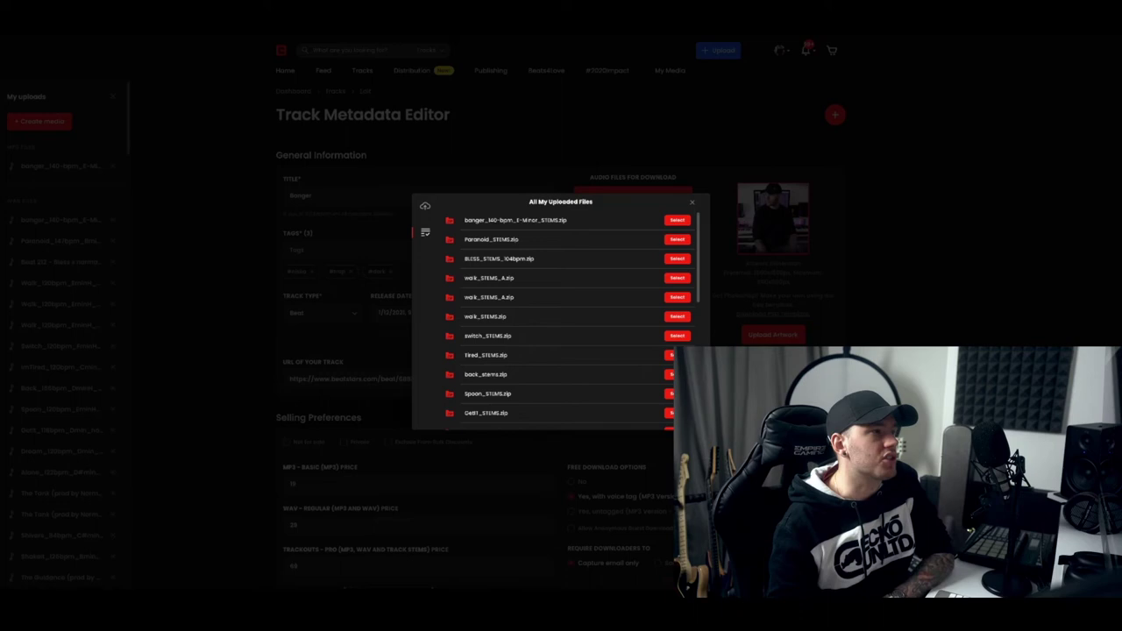
left_click(677, 220)
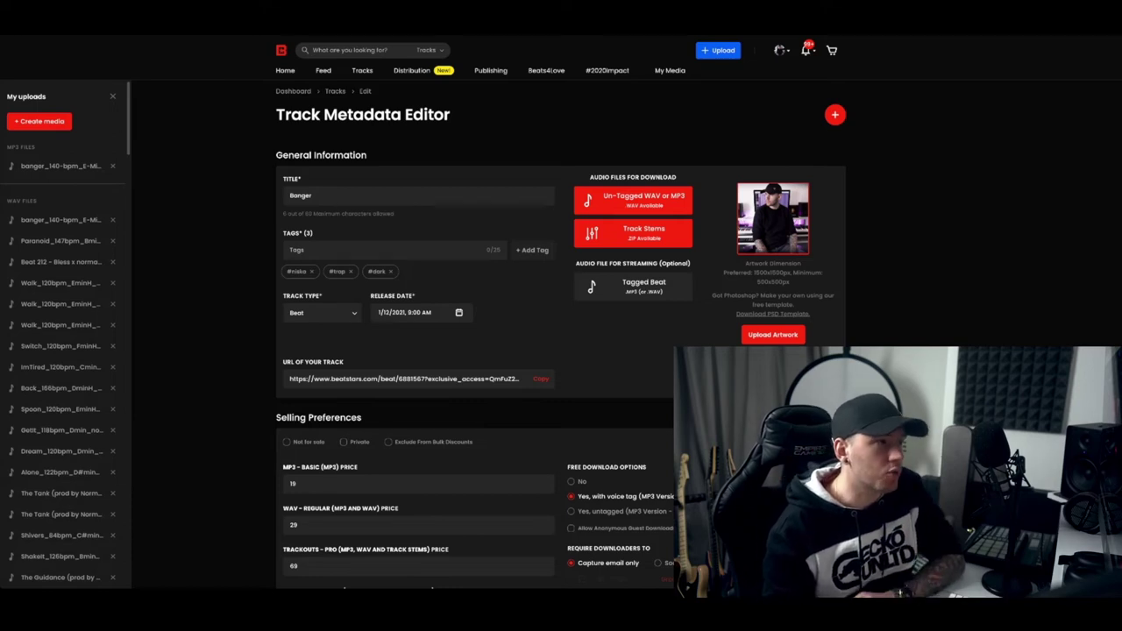
Attach banger_140-bpm_E-Minor_TAG.mp3 as the tagged streaming audio and use the uploaded Banger visual as the track artwork
left_click(631, 287)
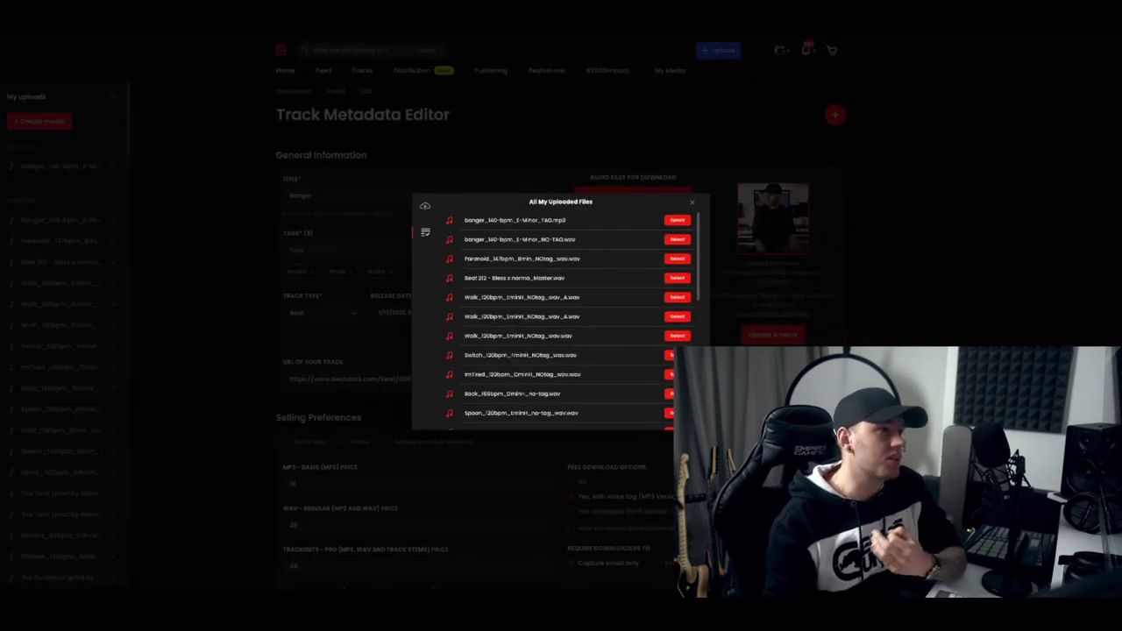
left_click(677, 220)
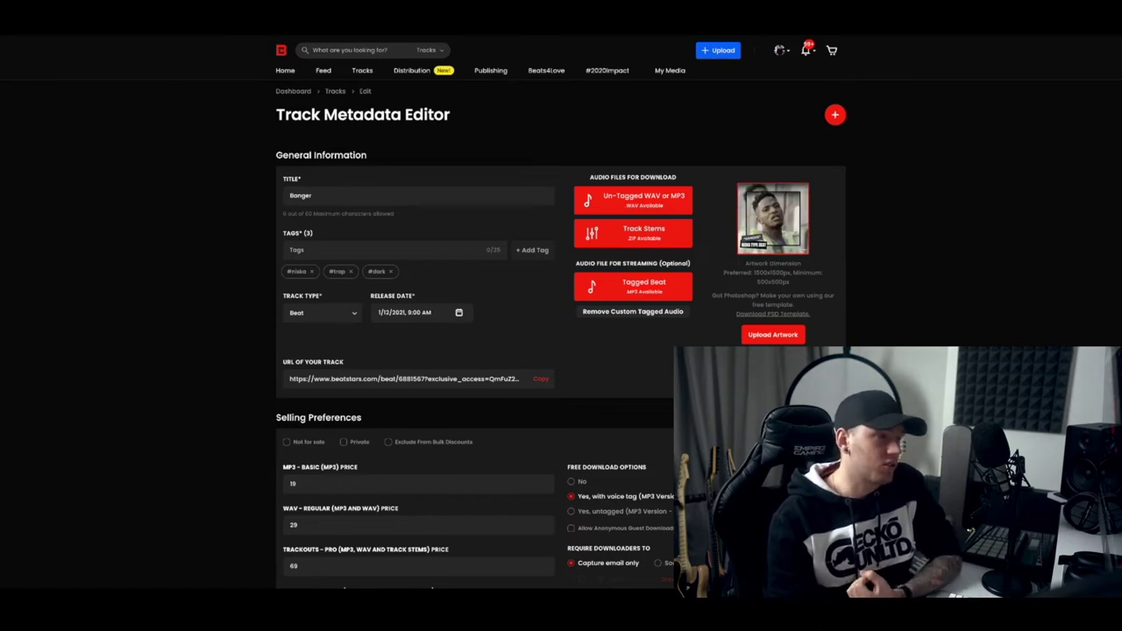
Try a price of 29 for the basic MP3 license and set it back to 19
scroll(561, 333, "down", 1)
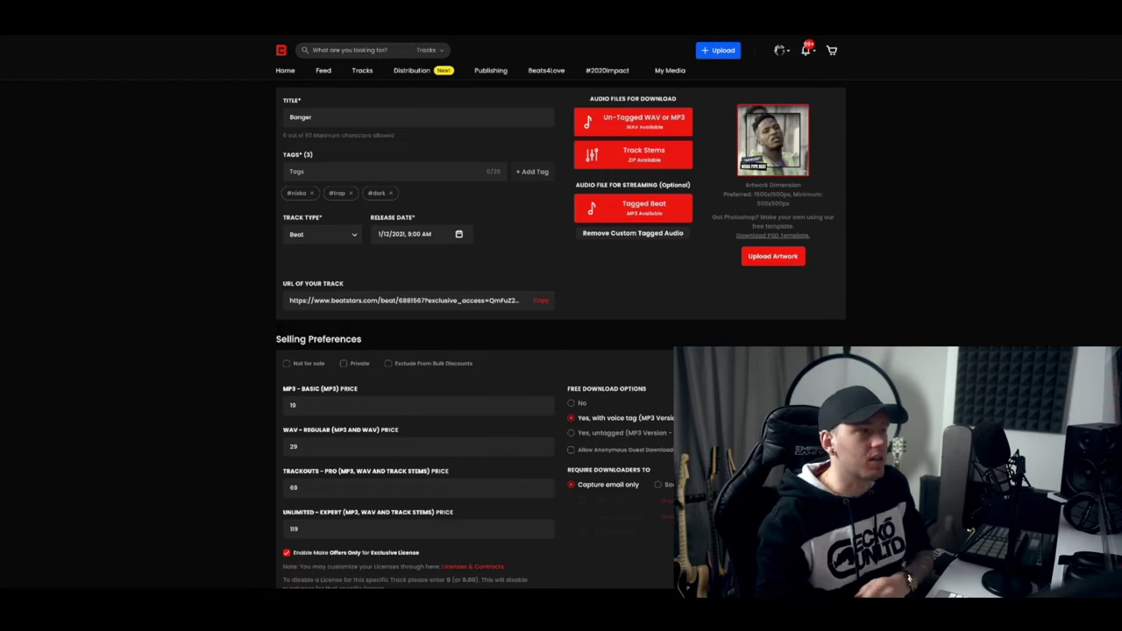
scroll(561, 333, "down", 2)
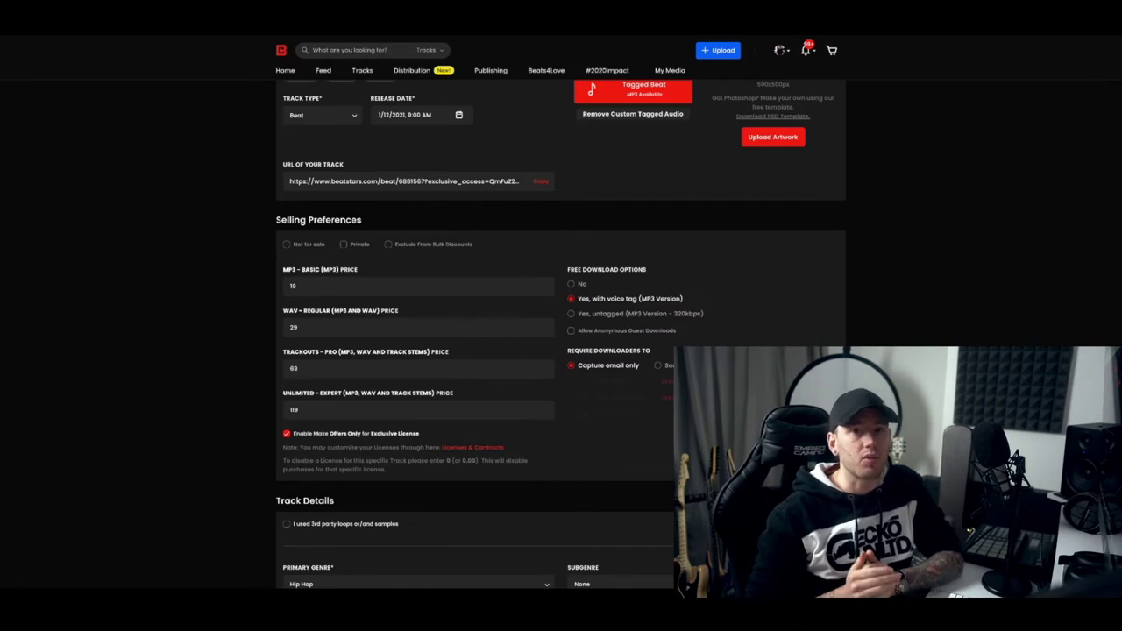
scroll(561, 333, "down", 1)
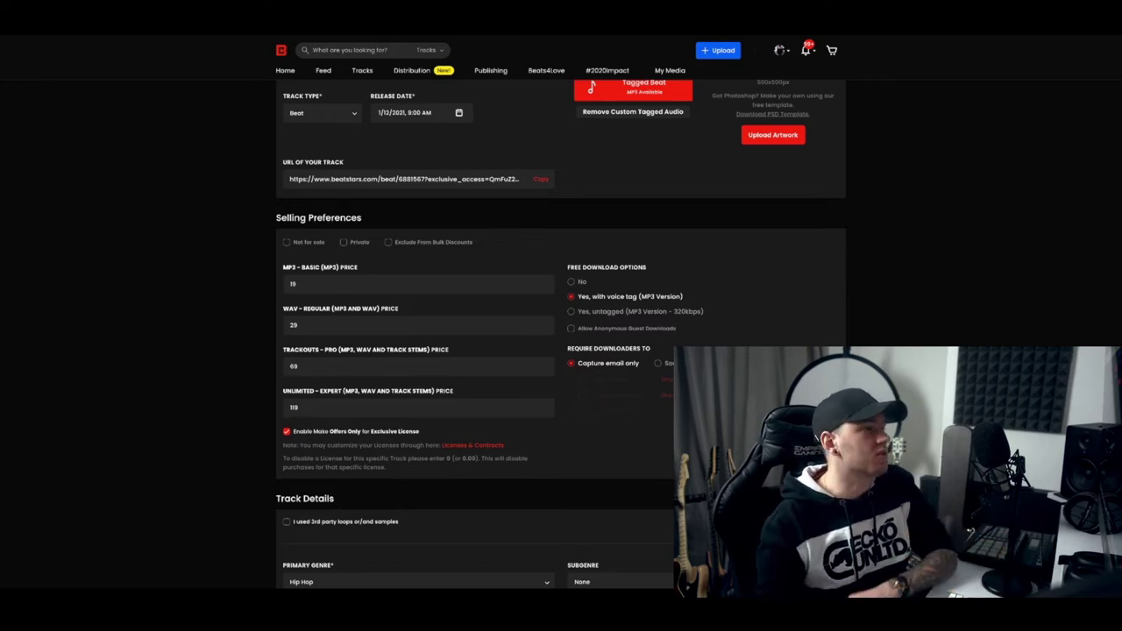
scroll(561, 333, "up", 1)
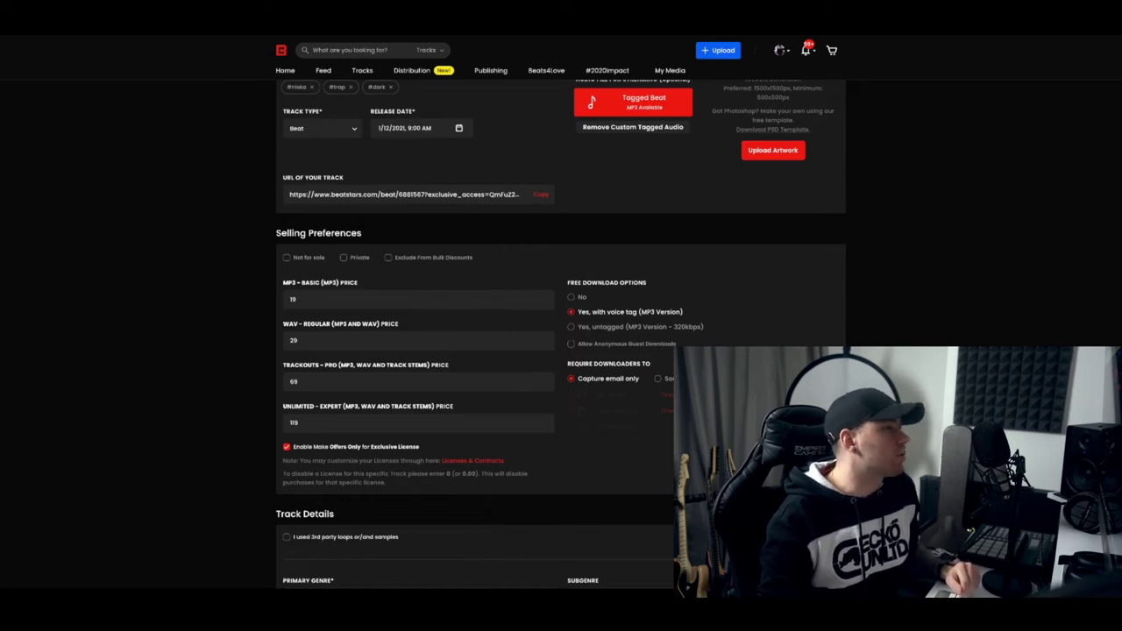
double_click(293, 299)
type("29")
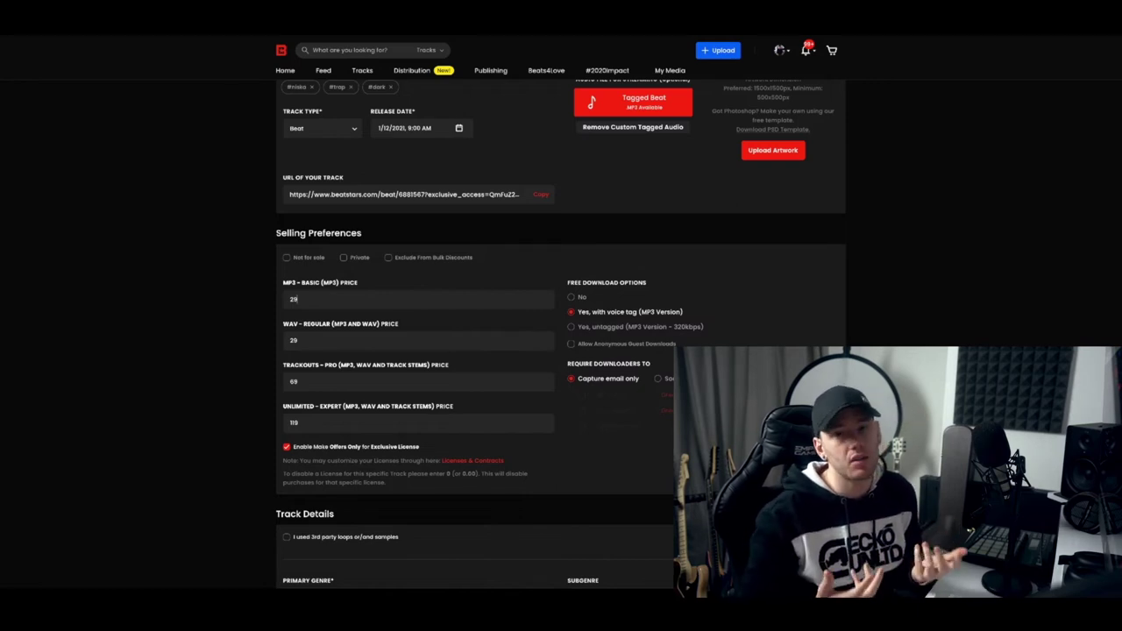
key("ctrl+a")
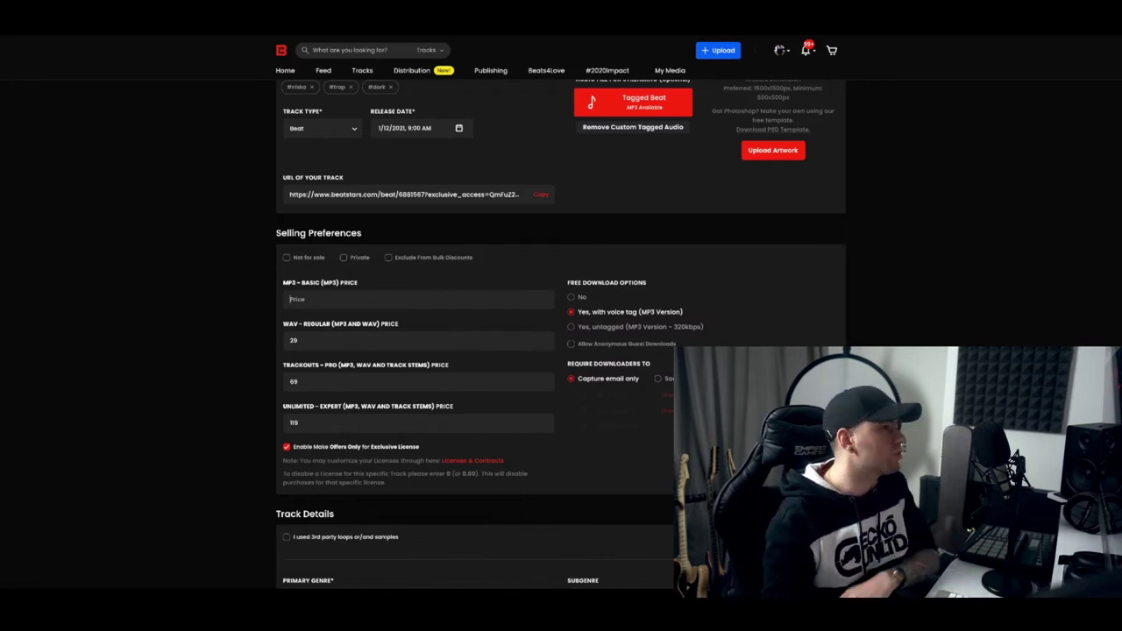
type("19")
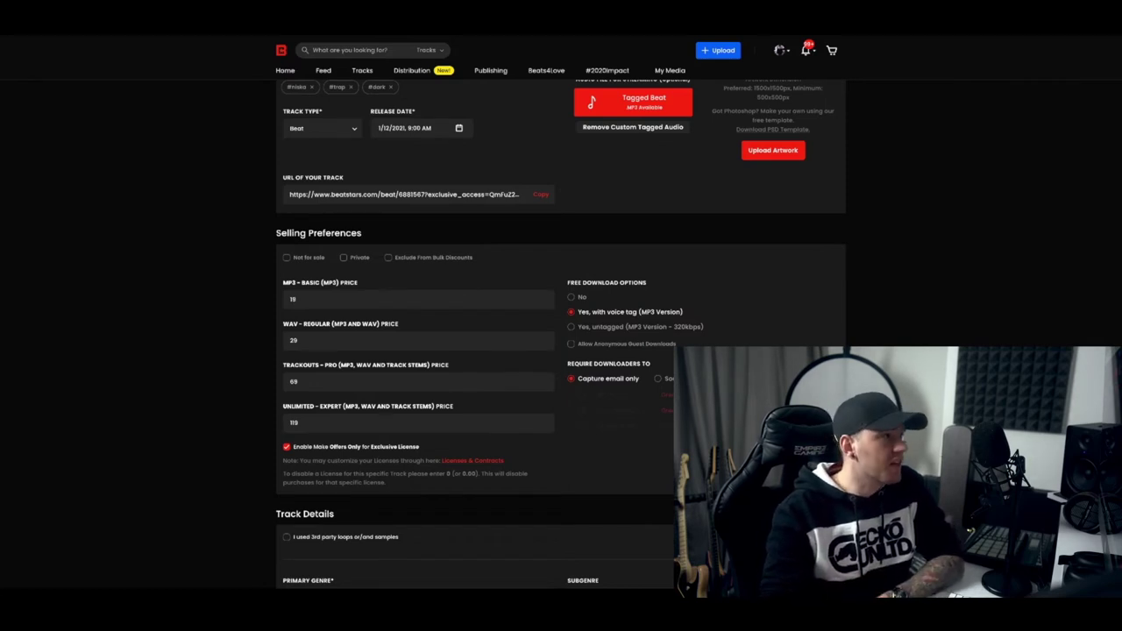
Set the free download option to No in the track's selling preferences
scroll(561, 333, "up", 1)
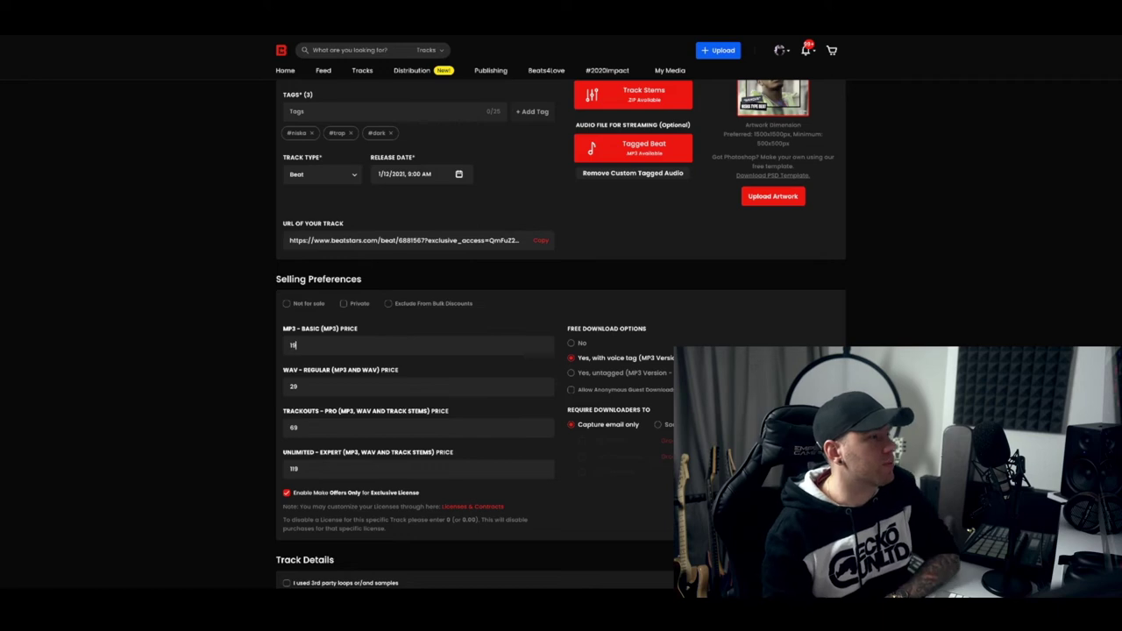
scroll(561, 333, "down", 1)
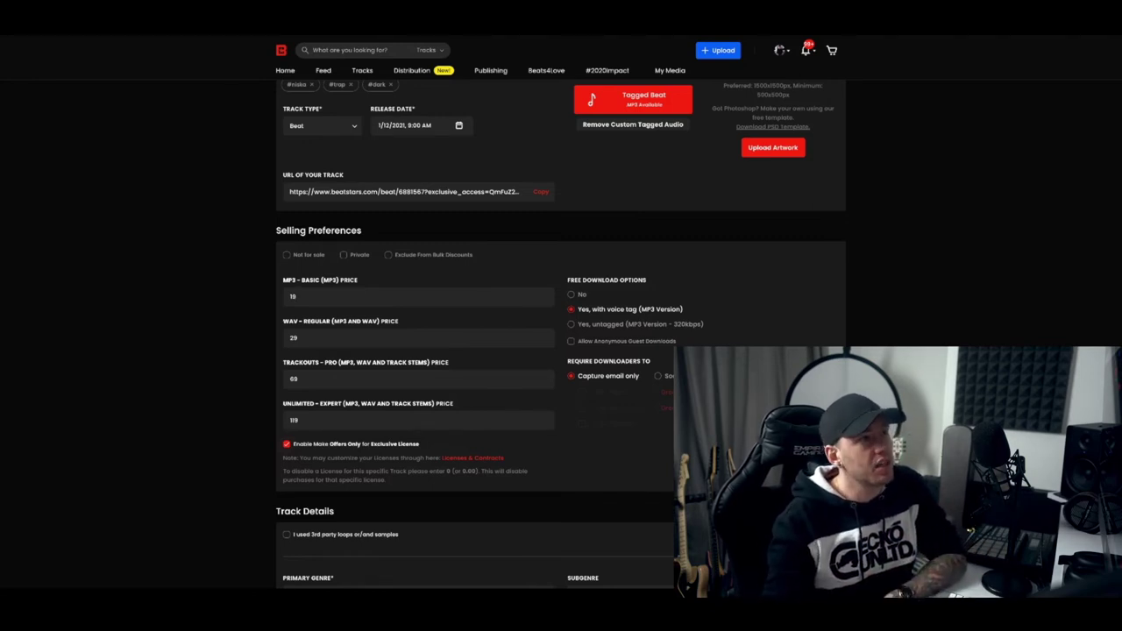
left_click(780, 50)
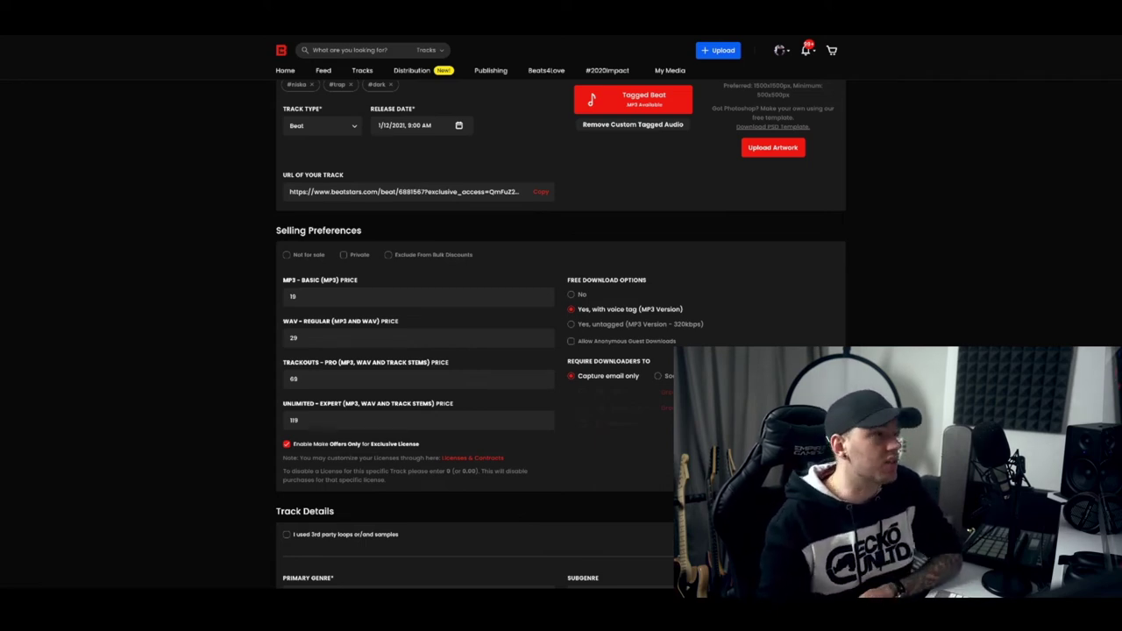
left_click(572, 295)
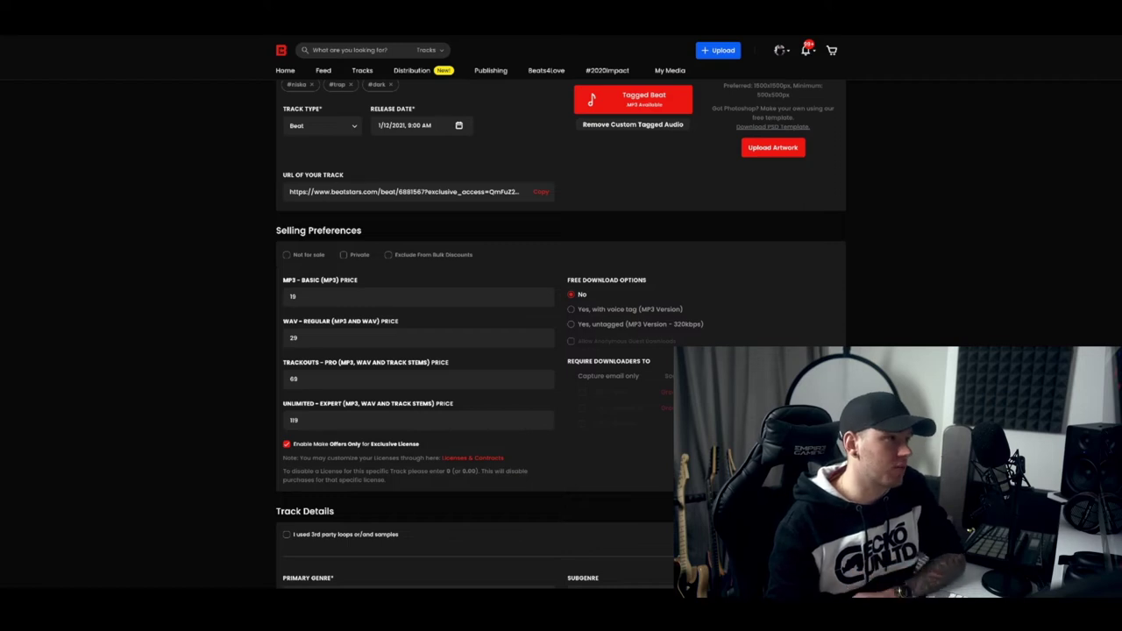
Allow free downloads of the track as the MP3 version with voice tag
left_click(571, 308)
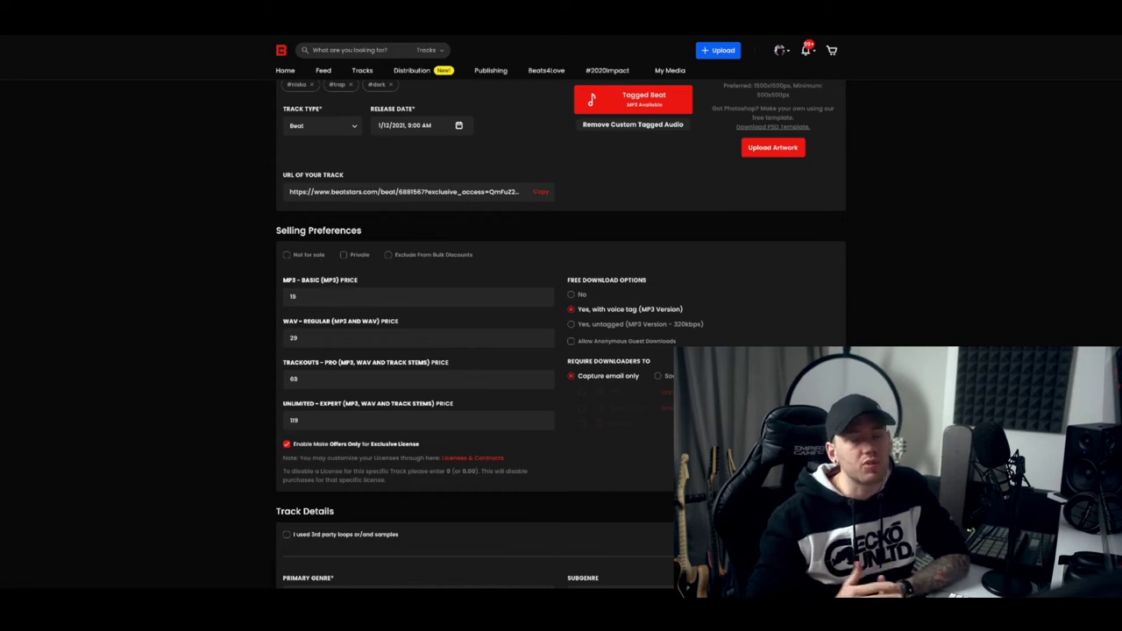
scroll(561, 334, "down", 1)
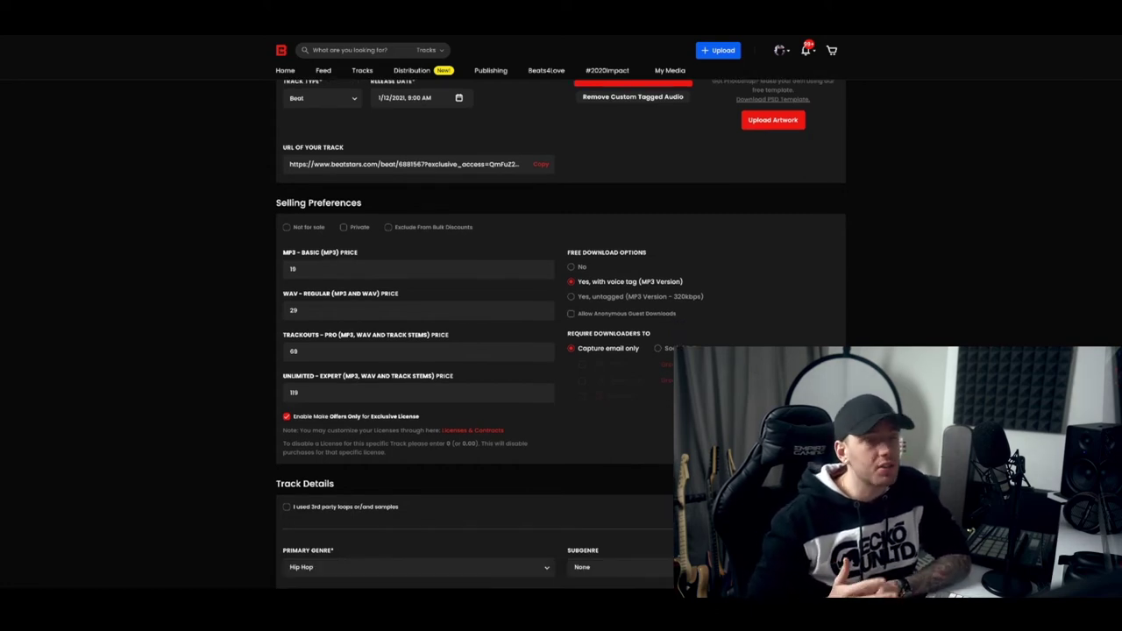
scroll(561, 333, "down", 1)
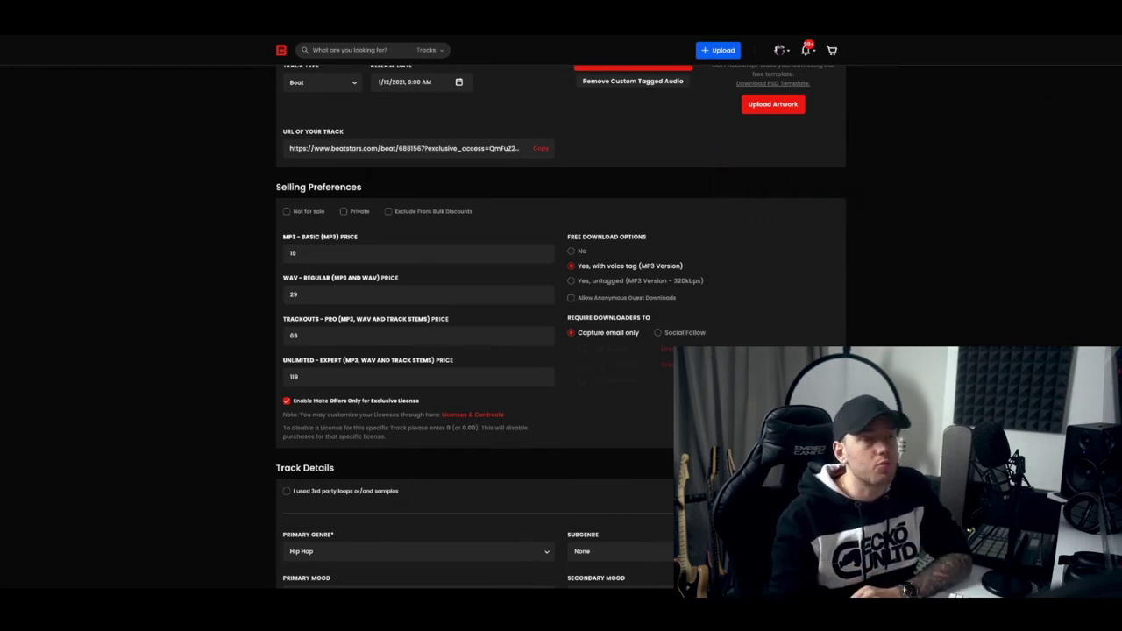
Try requiring downloaders to follow on BeatStars, SoundCloud and Twitter, and set the requirement back to capturing email only
left_click(658, 332)
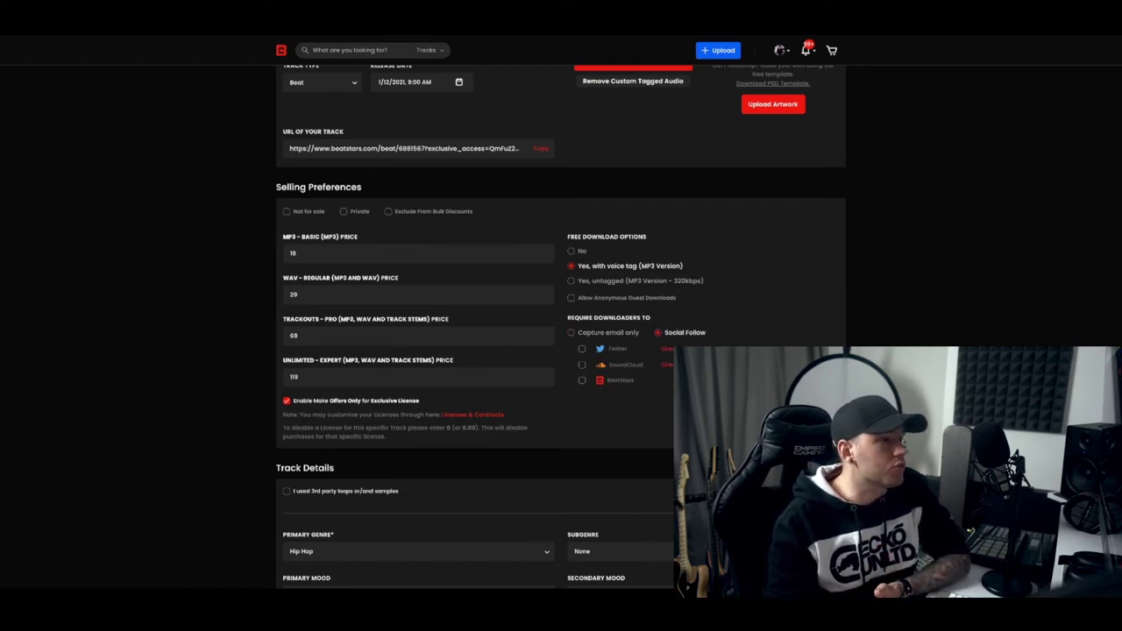
left_click(582, 380)
left_click(582, 365)
left_click(582, 349)
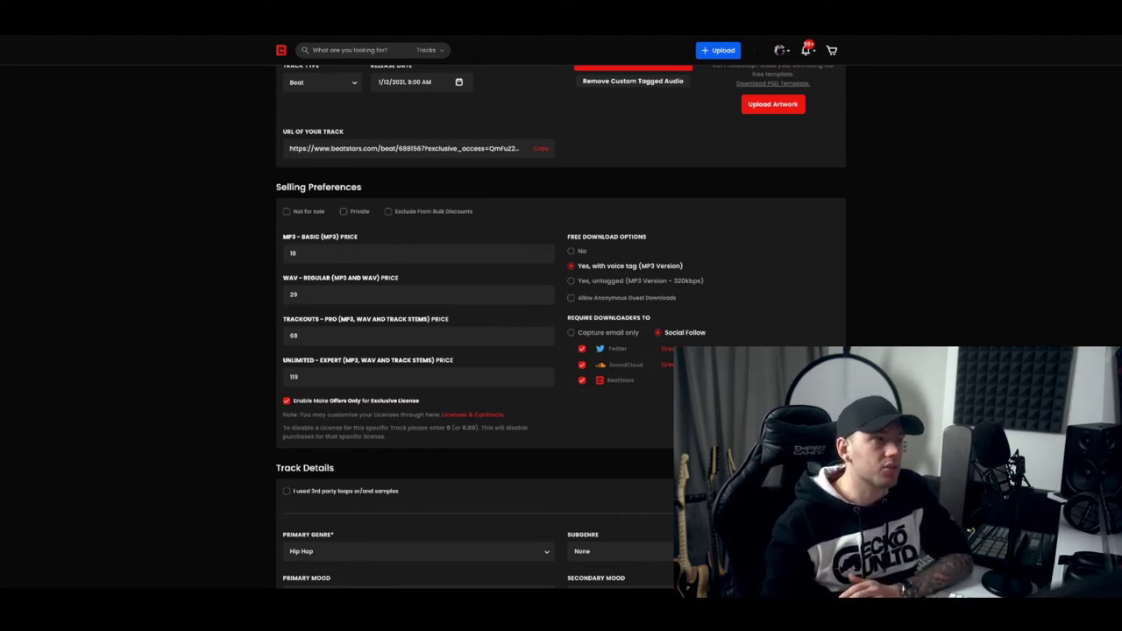
left_click(572, 332)
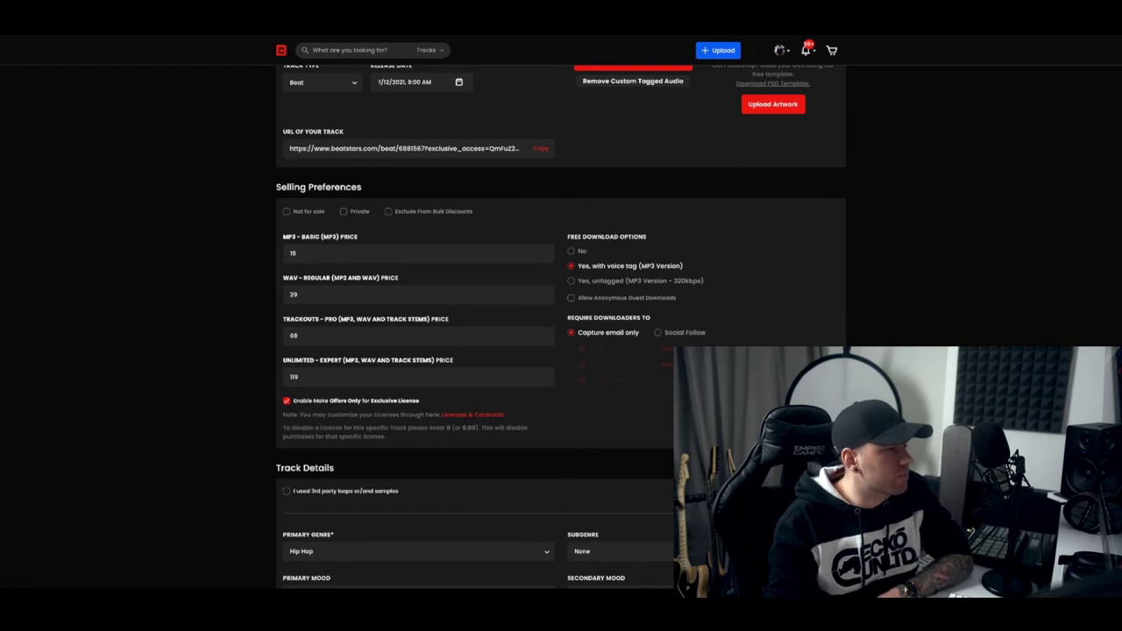
Declare that third-party loops or samples were used and list SAMPLE_1 with Cymatics as its source
scroll(561, 325, "down", 3)
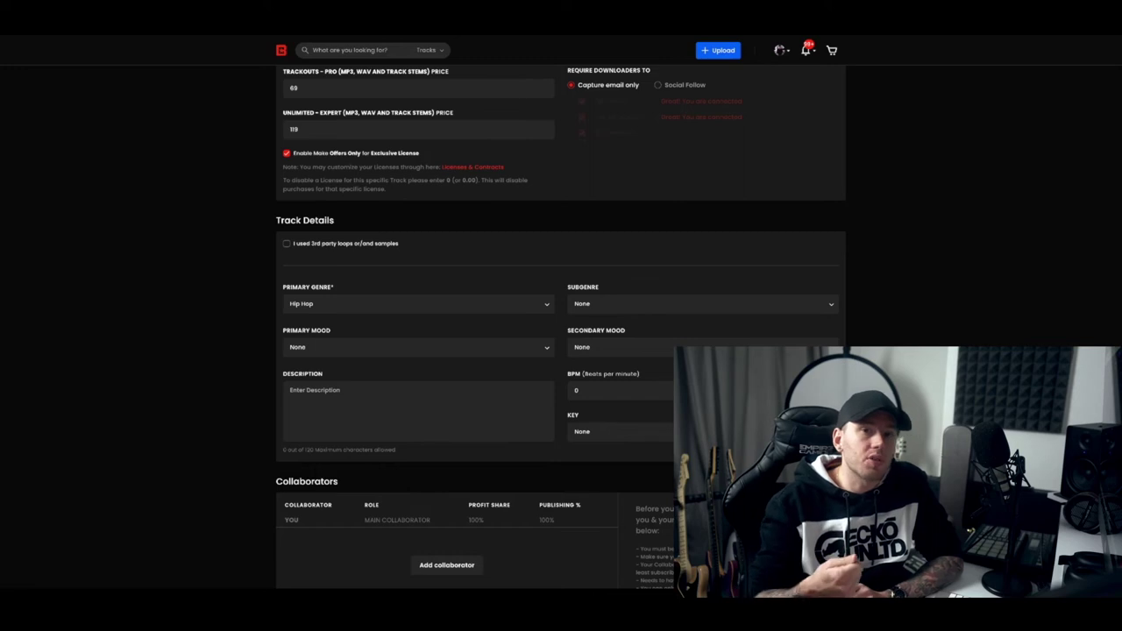
scroll(561, 324, "up", 1)
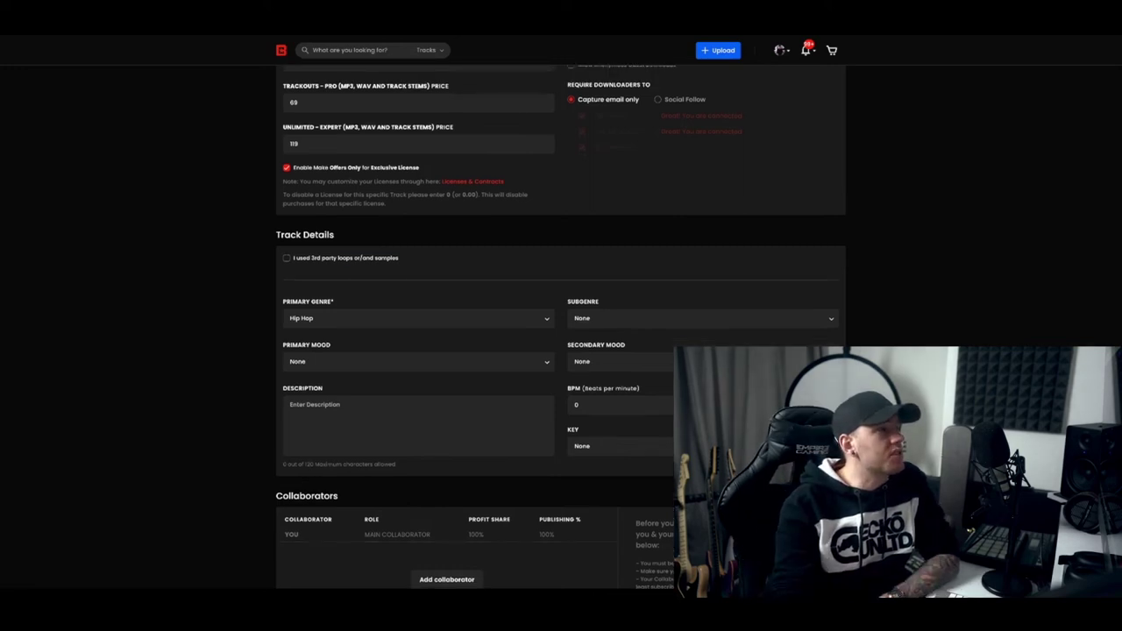
left_click_drag(399, 258, 293, 258)
left_click(293, 258)
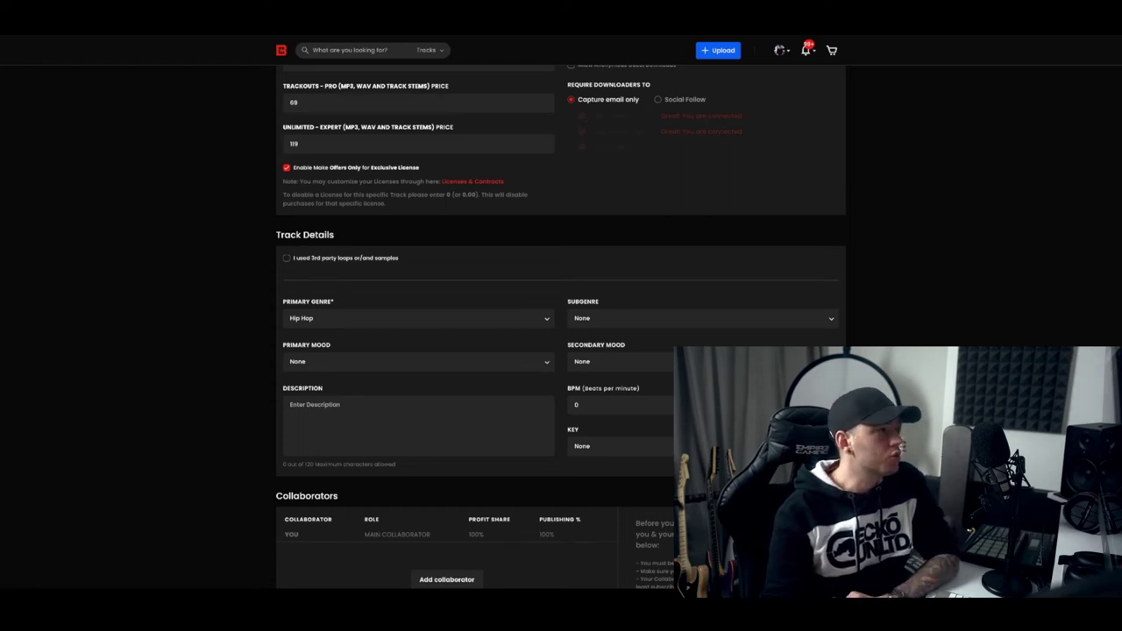
left_click(286, 257)
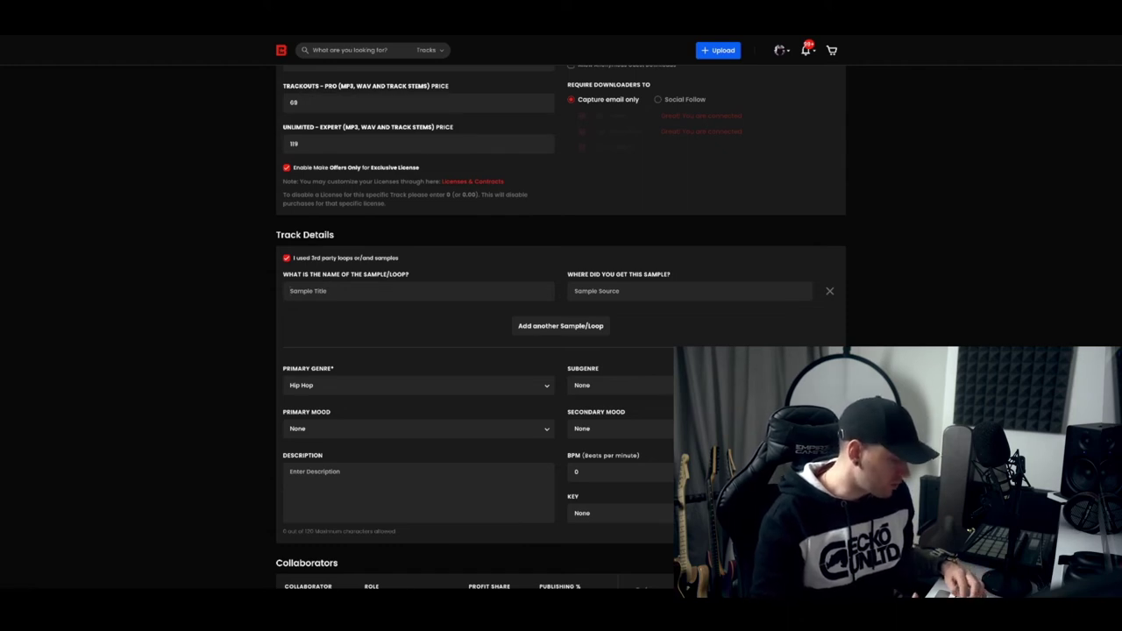
type("SAMPLE_")
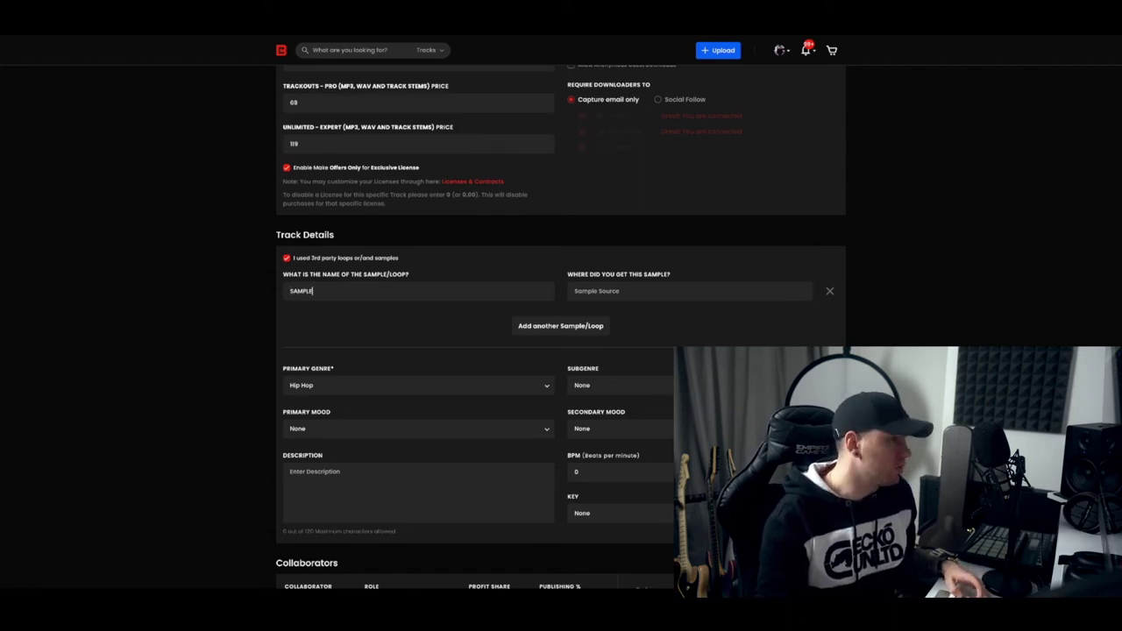
type("(")
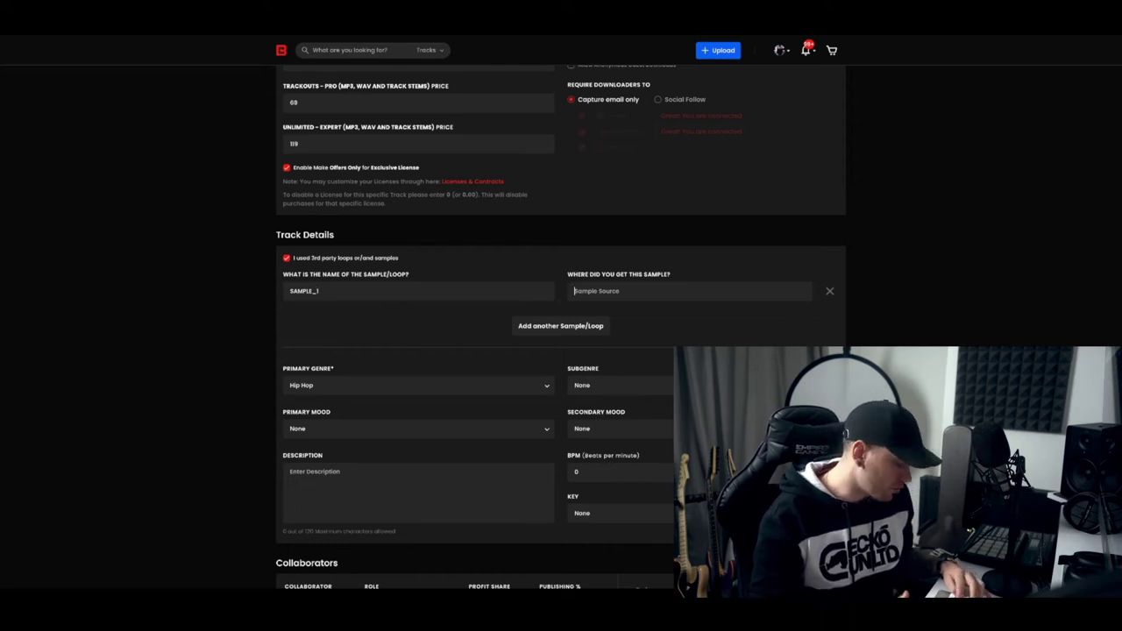
type("Cy")
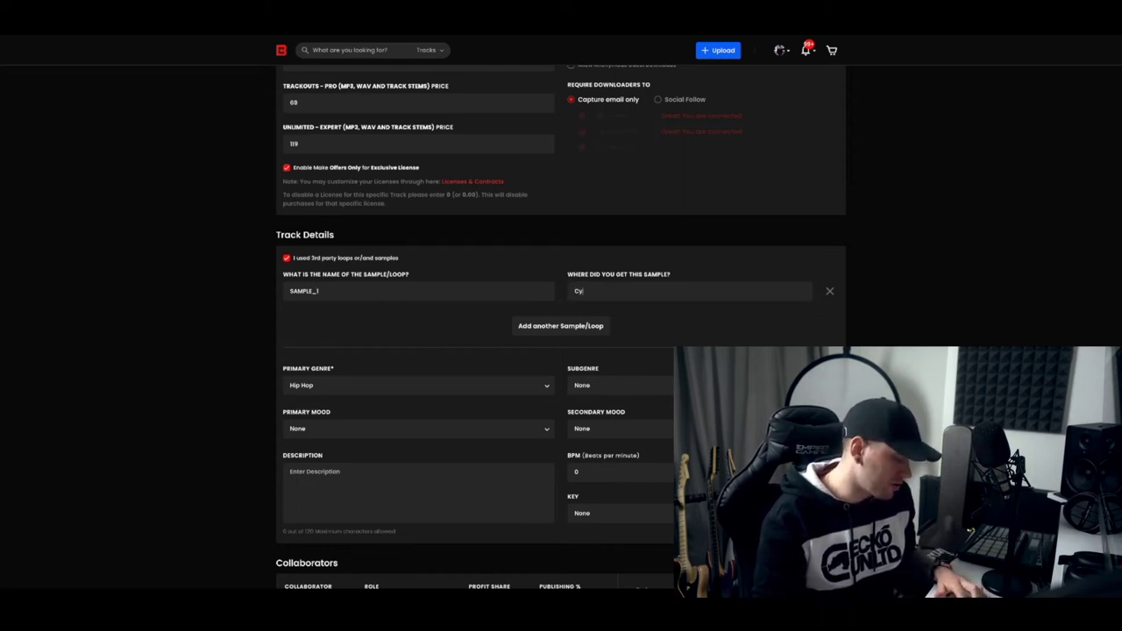
type("matics")
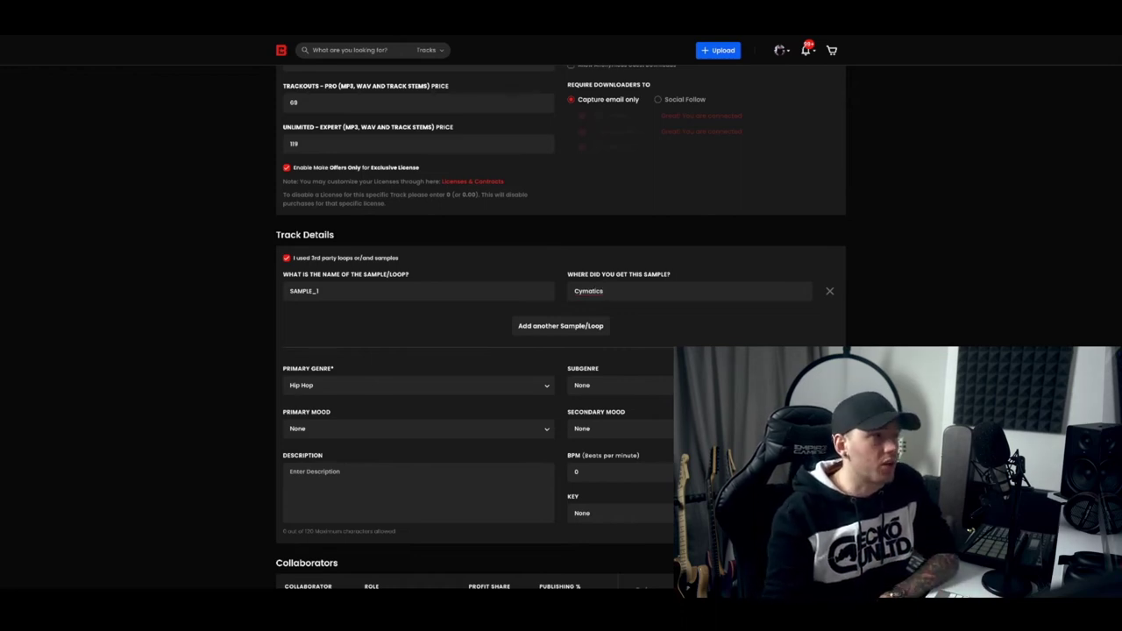
Add a second sample entry named Loop_piano with DJPain1 as its source
key("Tab")
key("Return")
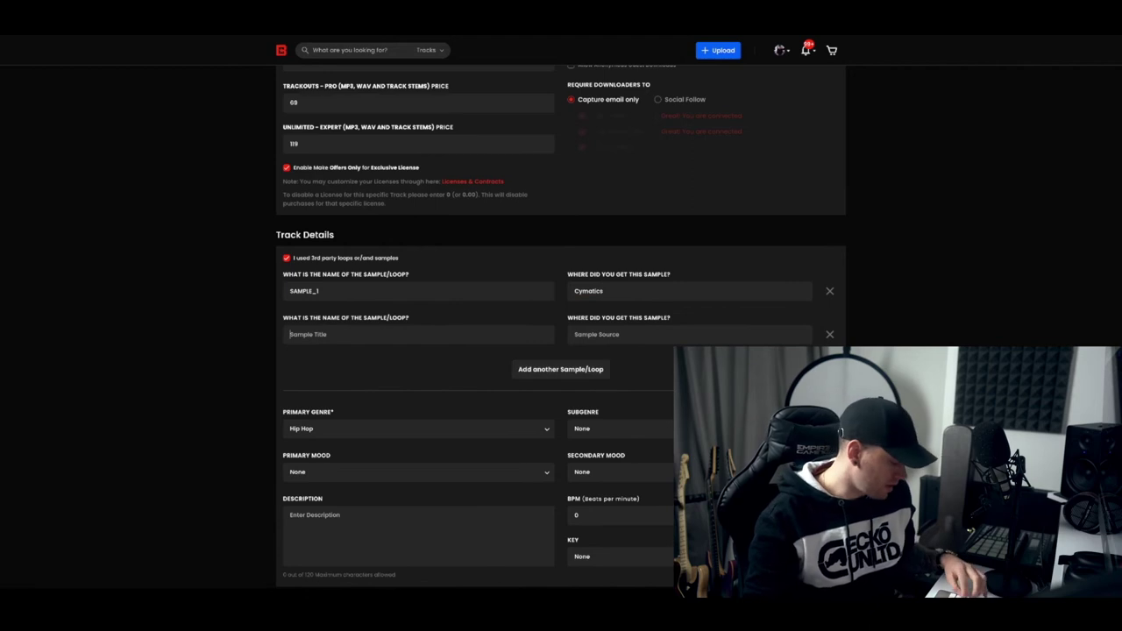
type("Loo")
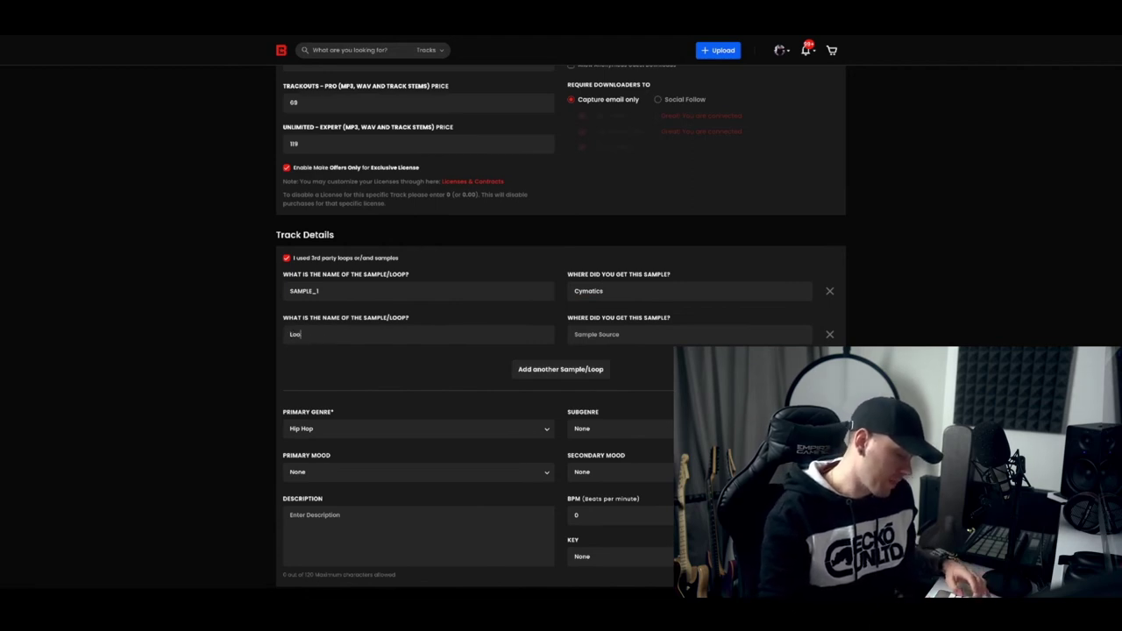
type("p_piano")
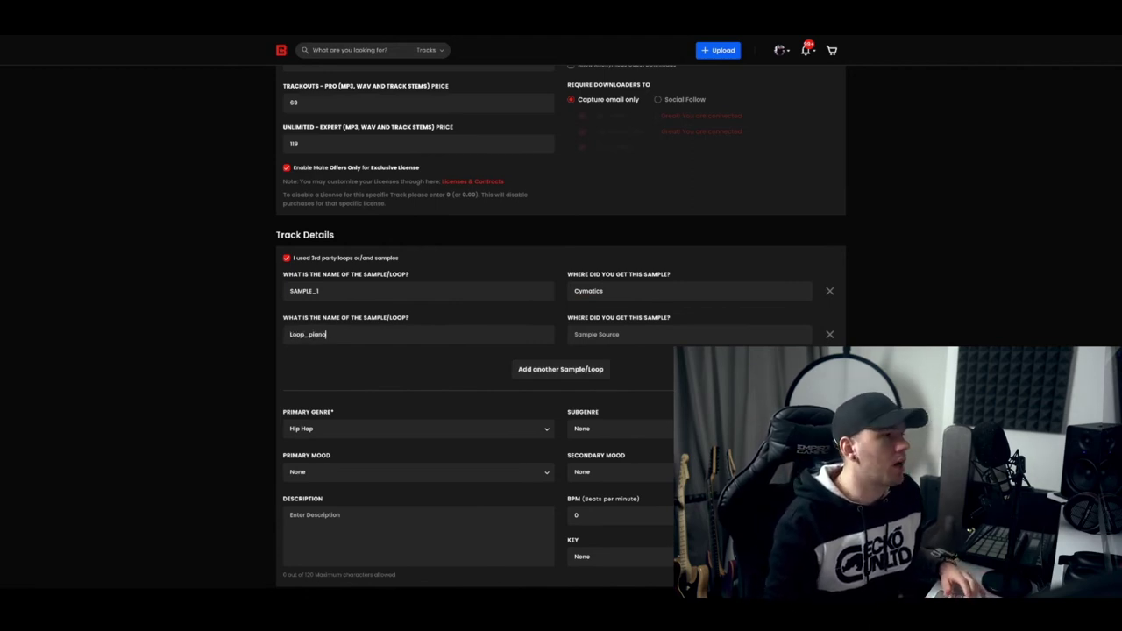
key("Tab")
type("DJPaini")
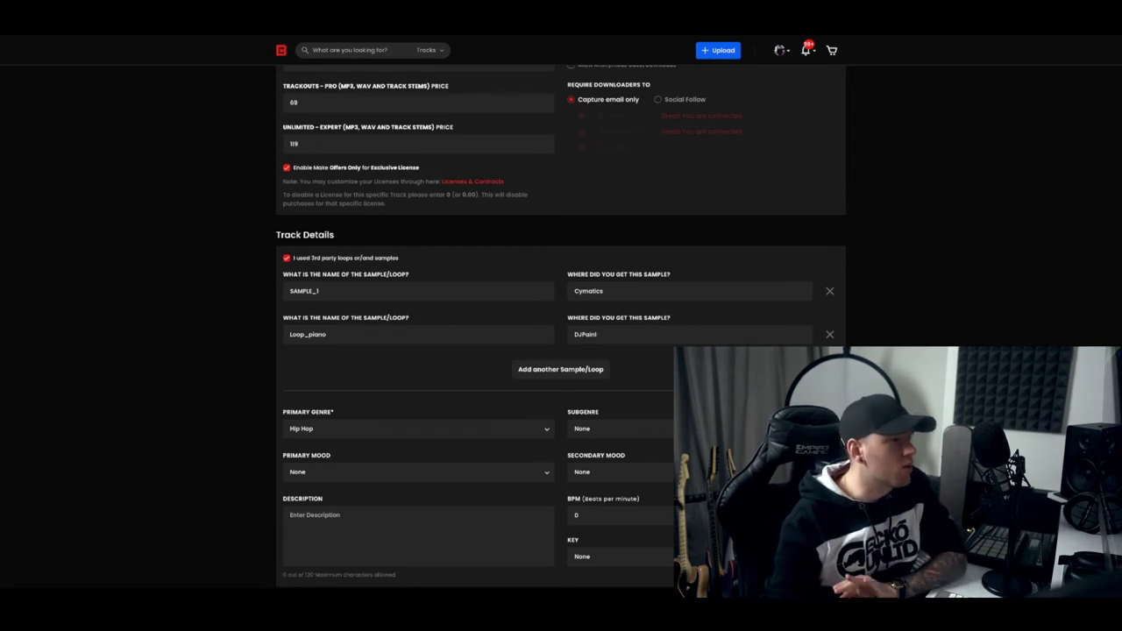
Choose Hip Hop as the track's primary genre and Trap as its subgenre
scroll(561, 330, "down", 1)
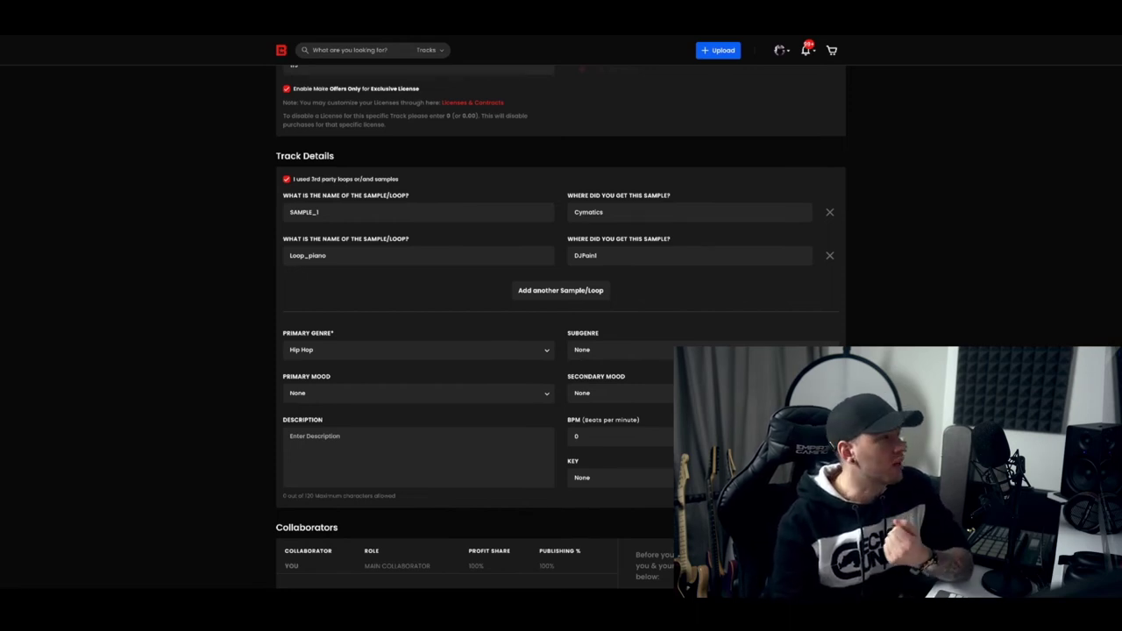
left_click(418, 349)
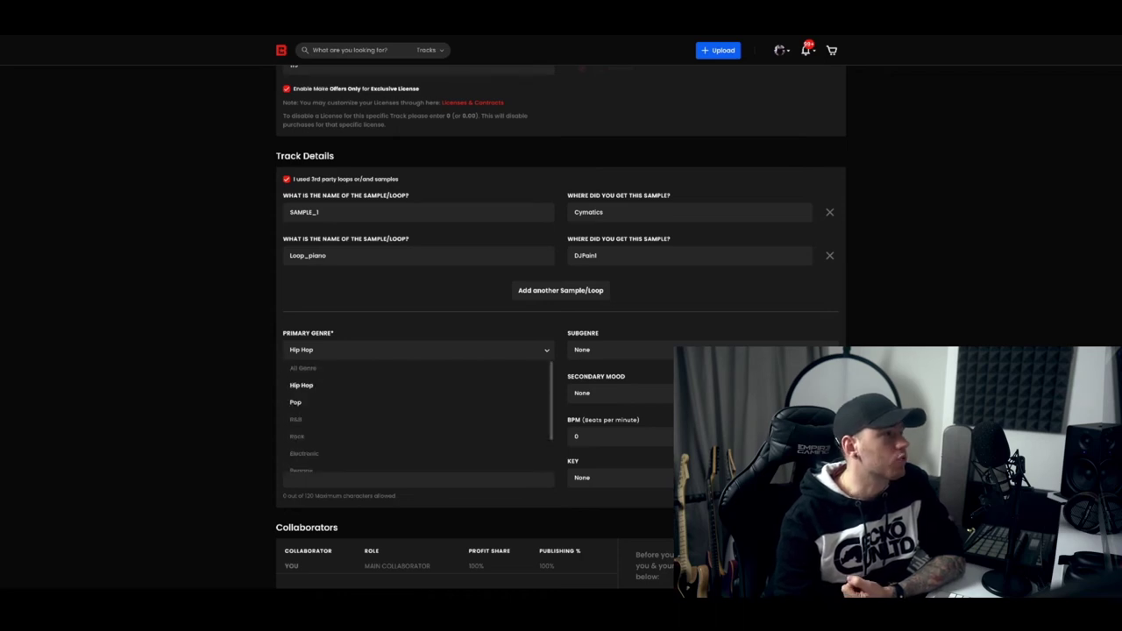
left_click(300, 385)
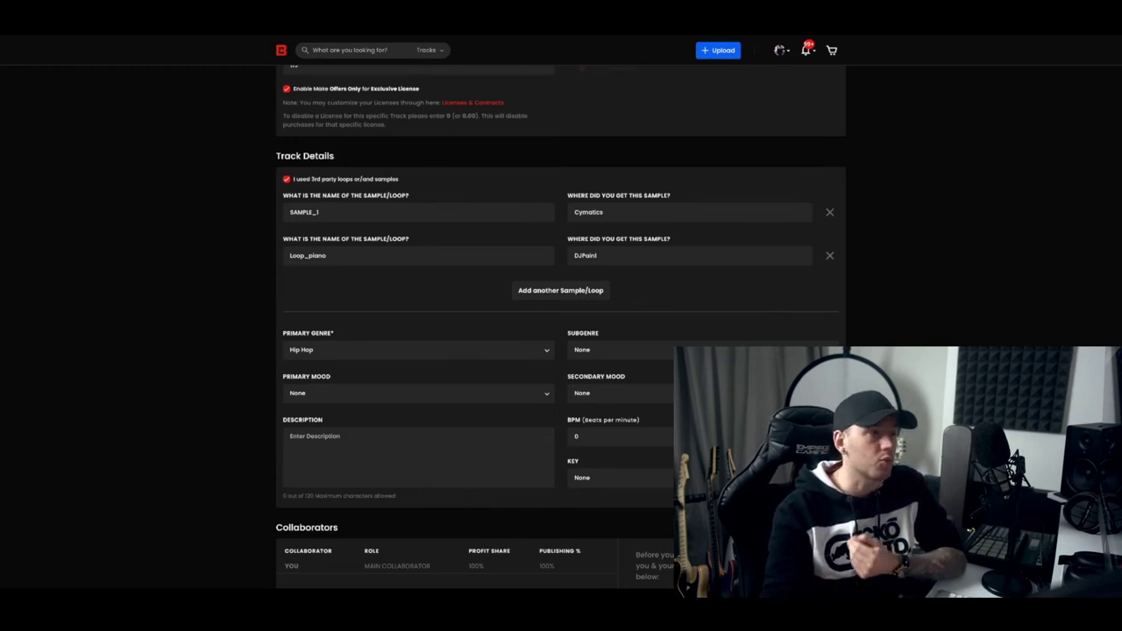
left_click(613, 349)
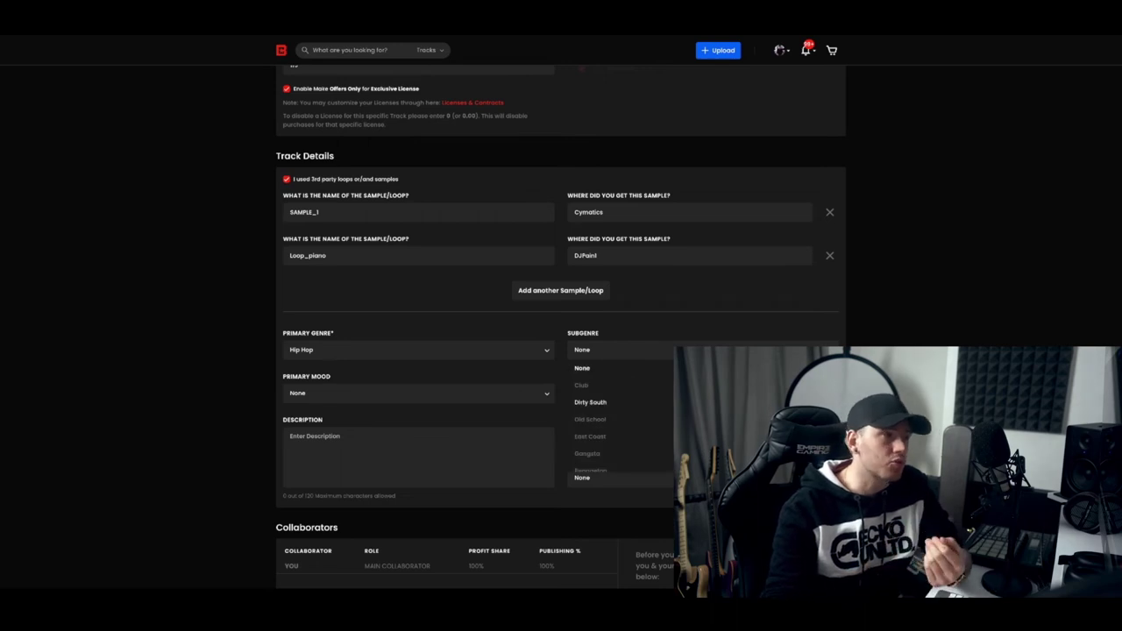
scroll(614, 412, "down", 2)
scroll(614, 413, "down", 3)
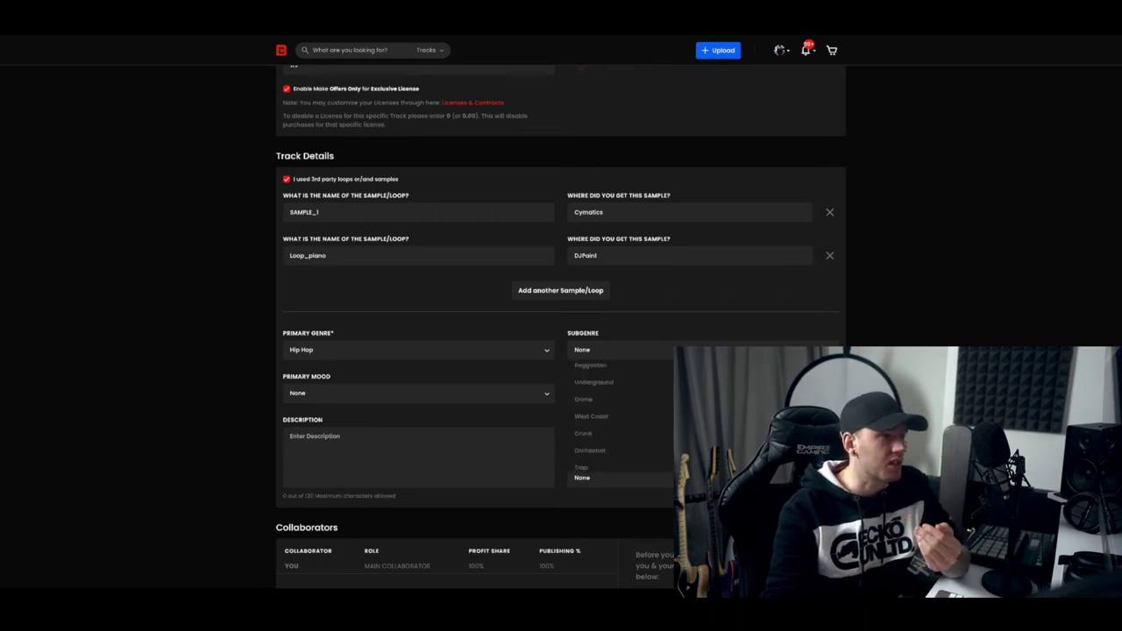
left_click(583, 460)
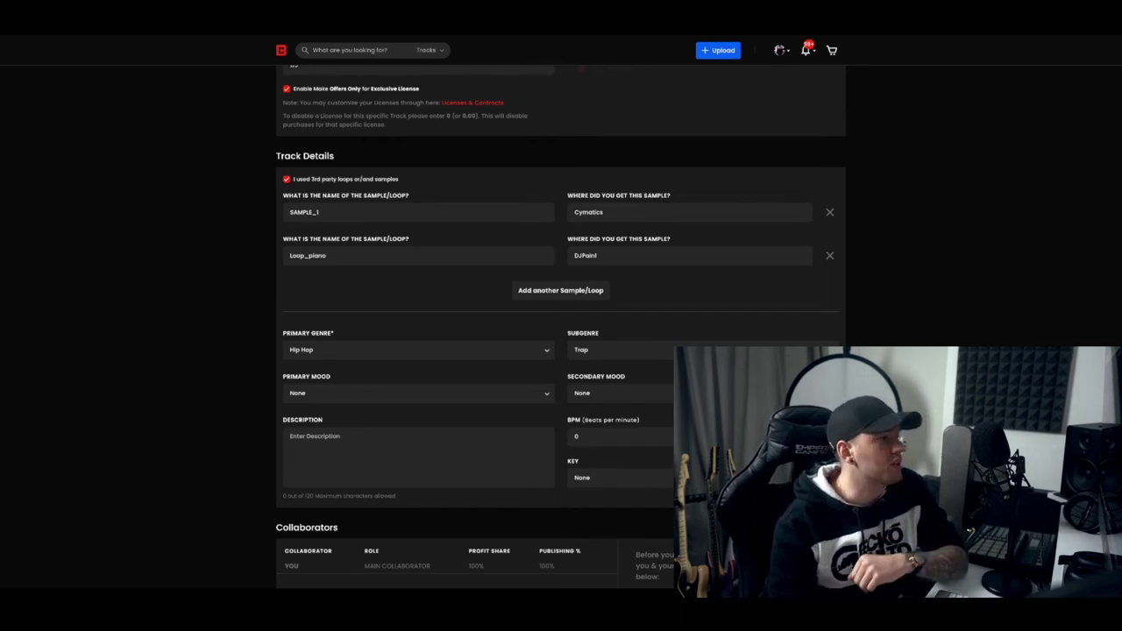
Set the track's primary mood to Dark
left_click(416, 393)
scroll(416, 456, "down", 5)
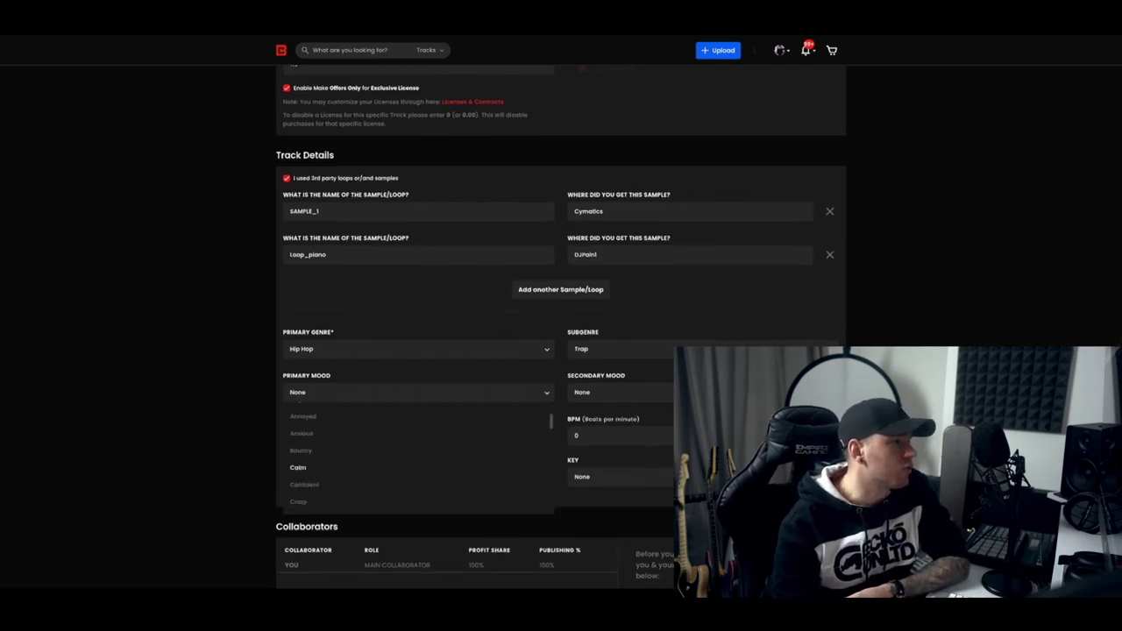
left_click(298, 465)
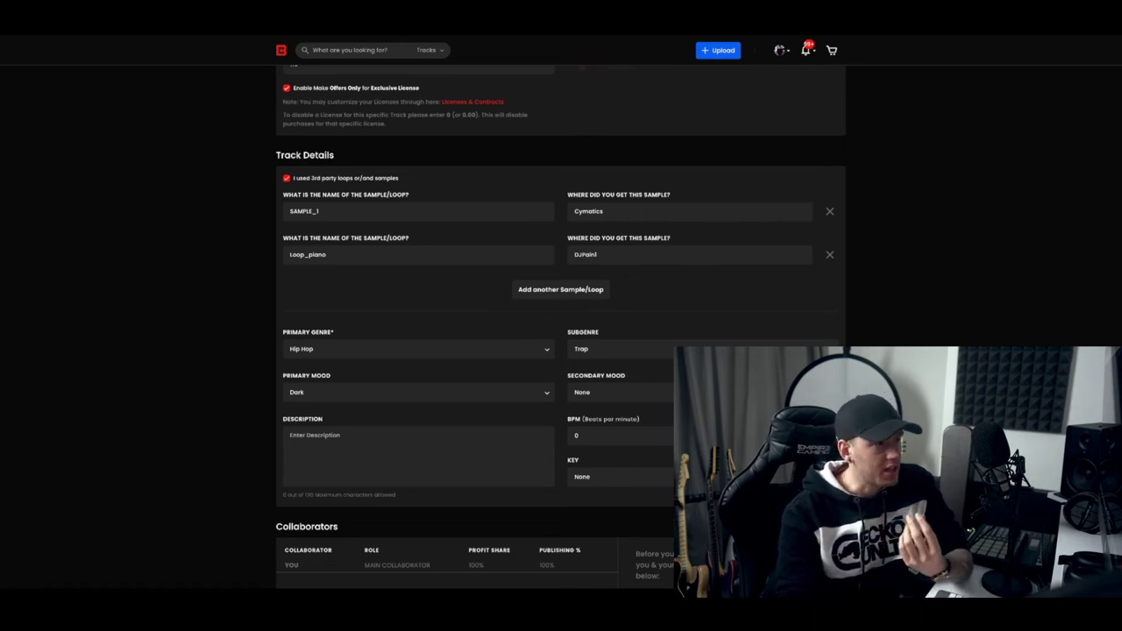
Set the track's secondary mood to Sad and its BPM to 140
left_click(614, 392)
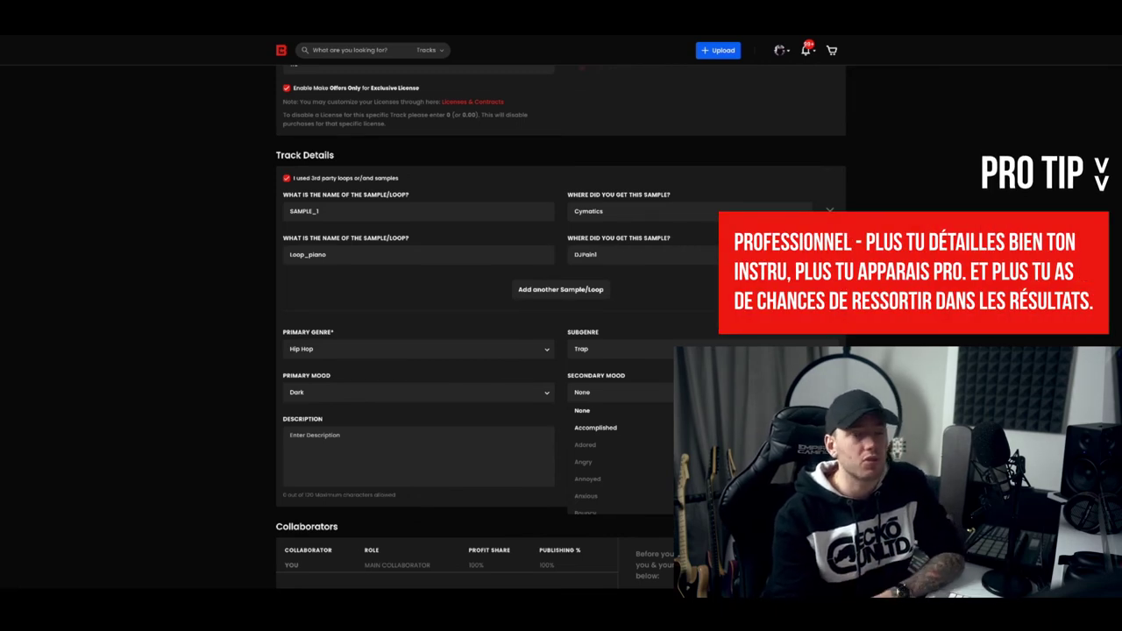
scroll(614, 456, "down", 5)
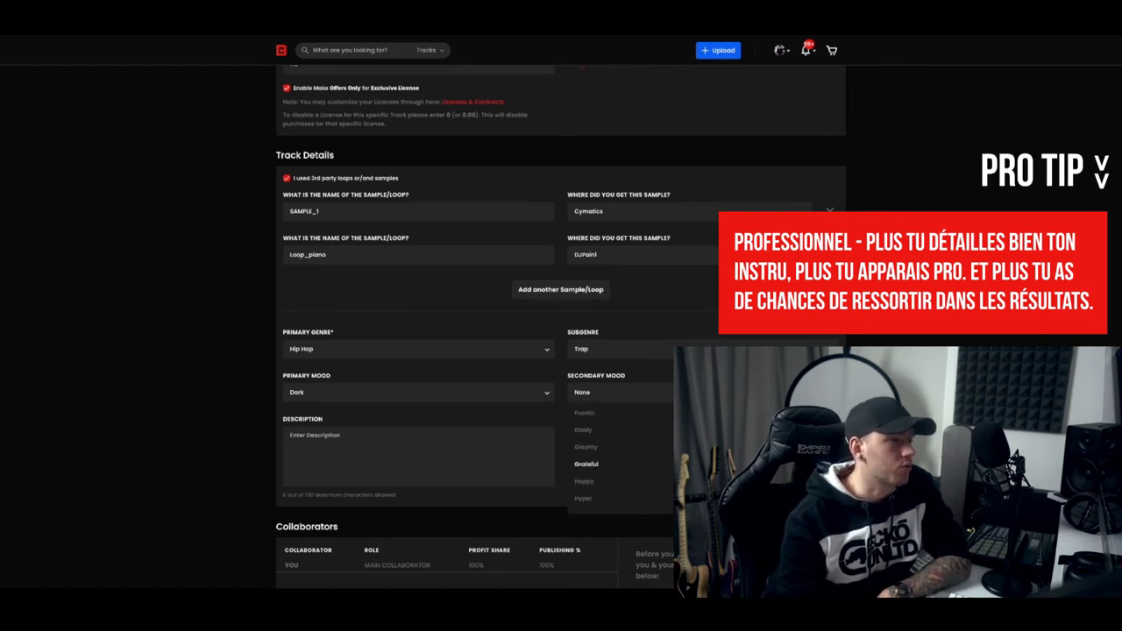
scroll(614, 456, "down", 2)
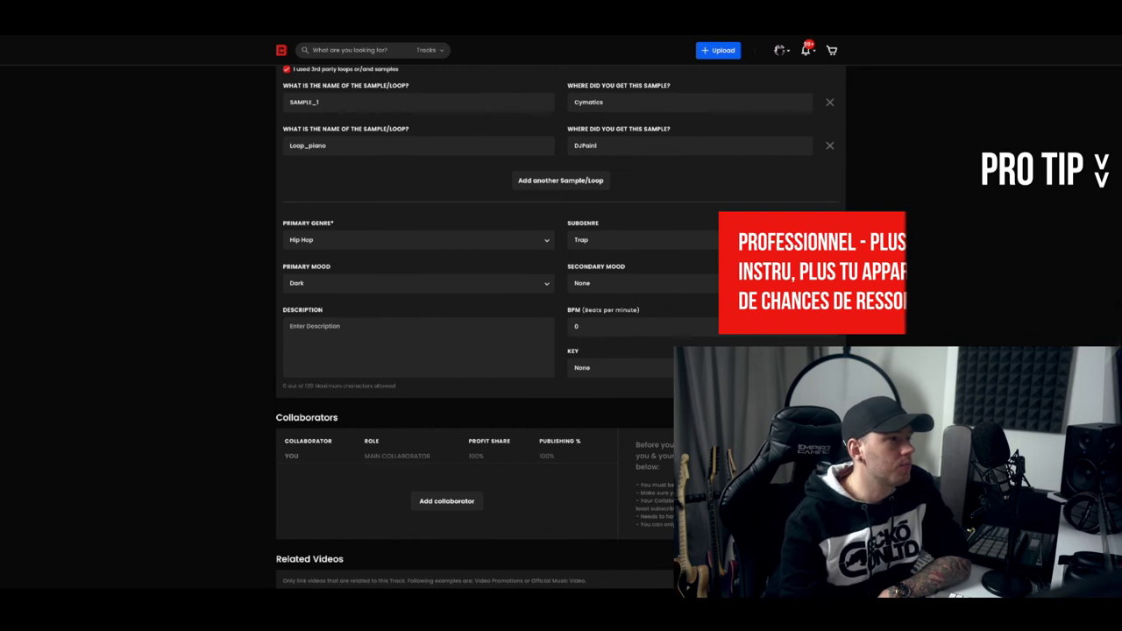
left_click(789, 283)
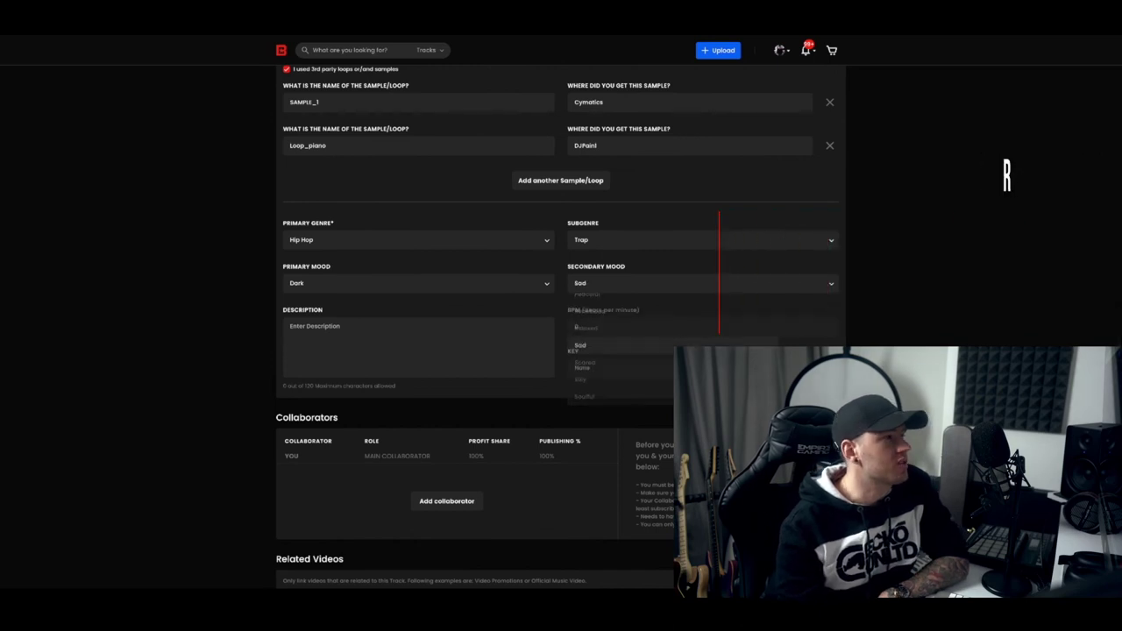
left_click(579, 345)
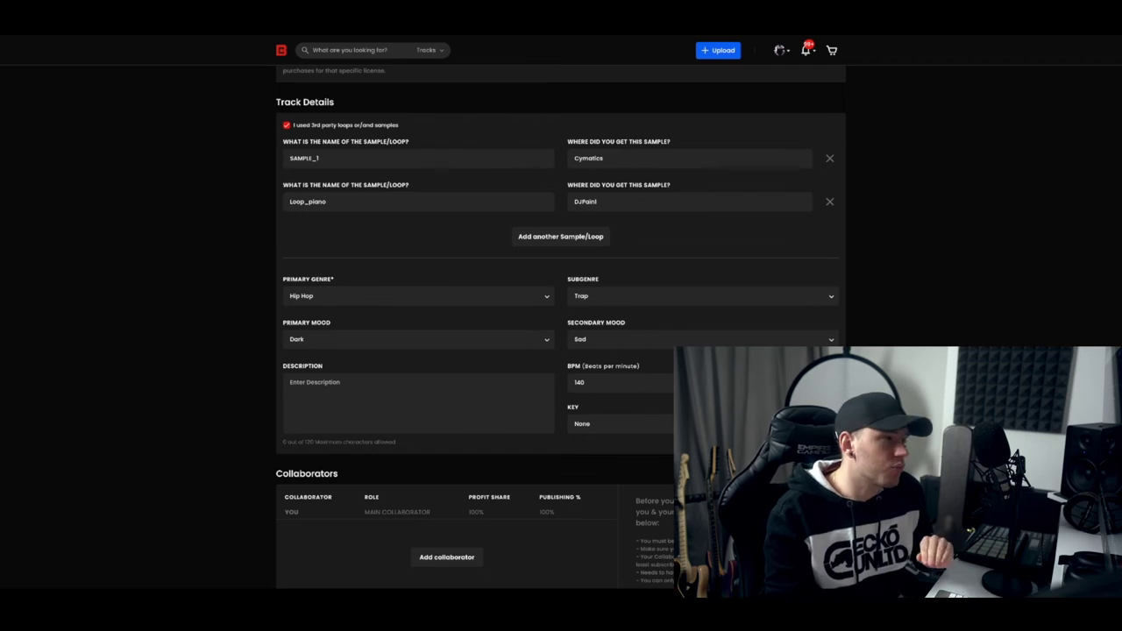
Set the key to E minor and enter the description "Dark and Sad beat in the style of Niska. At 140 bpm in E minor."
scroll(561, 263, "down", 1)
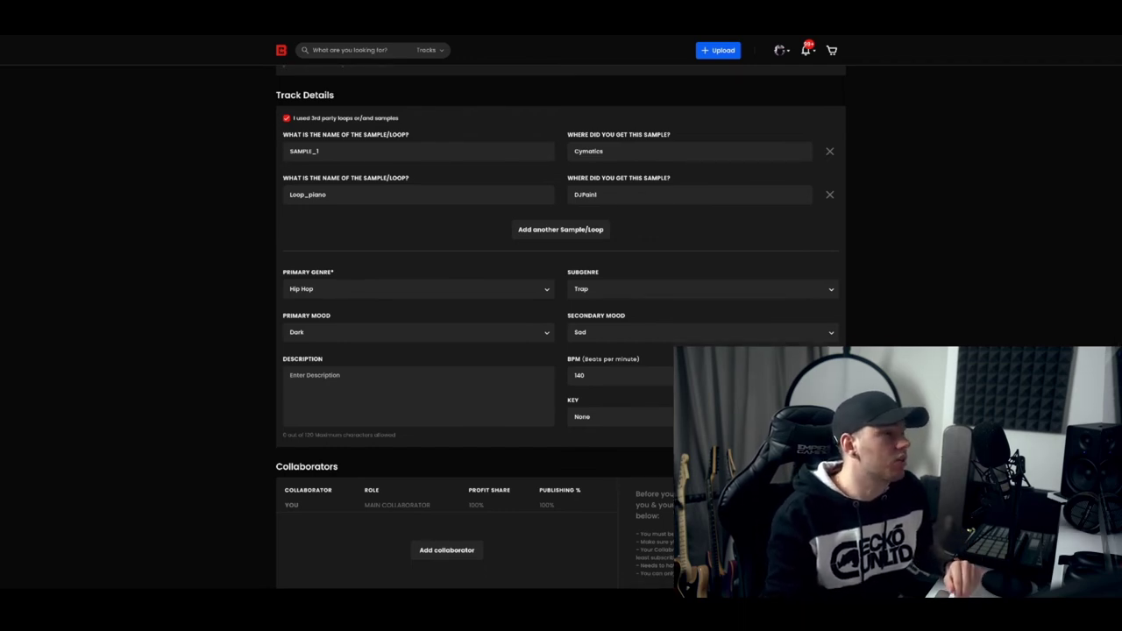
left_click(613, 417)
scroll(614, 482, "down", 3)
scroll(613, 478, "down", 3)
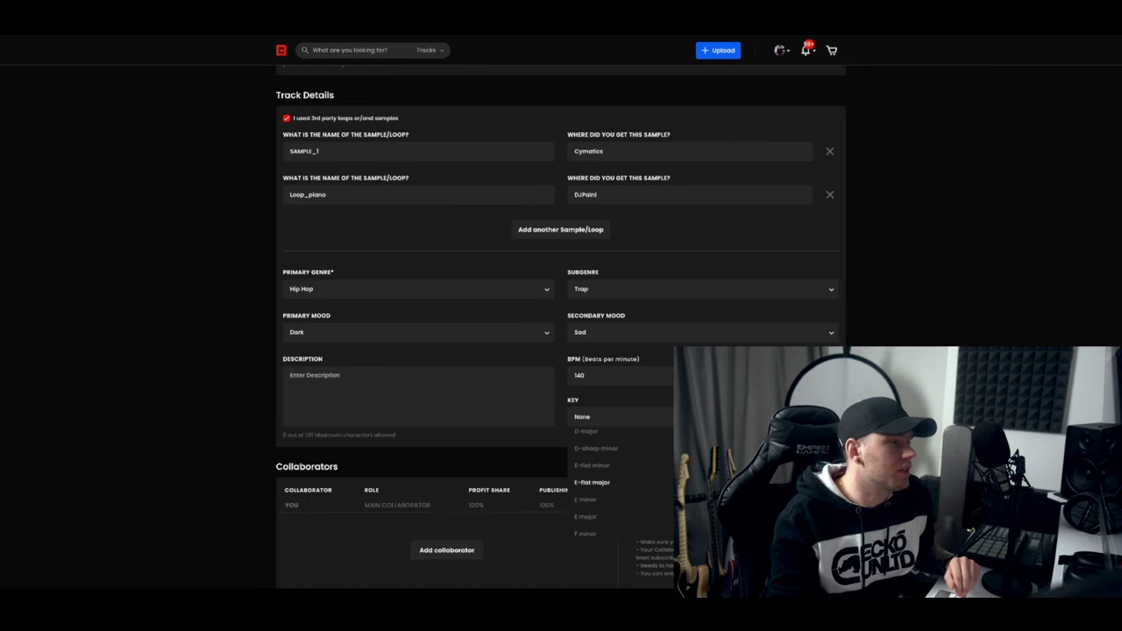
left_click(586, 498)
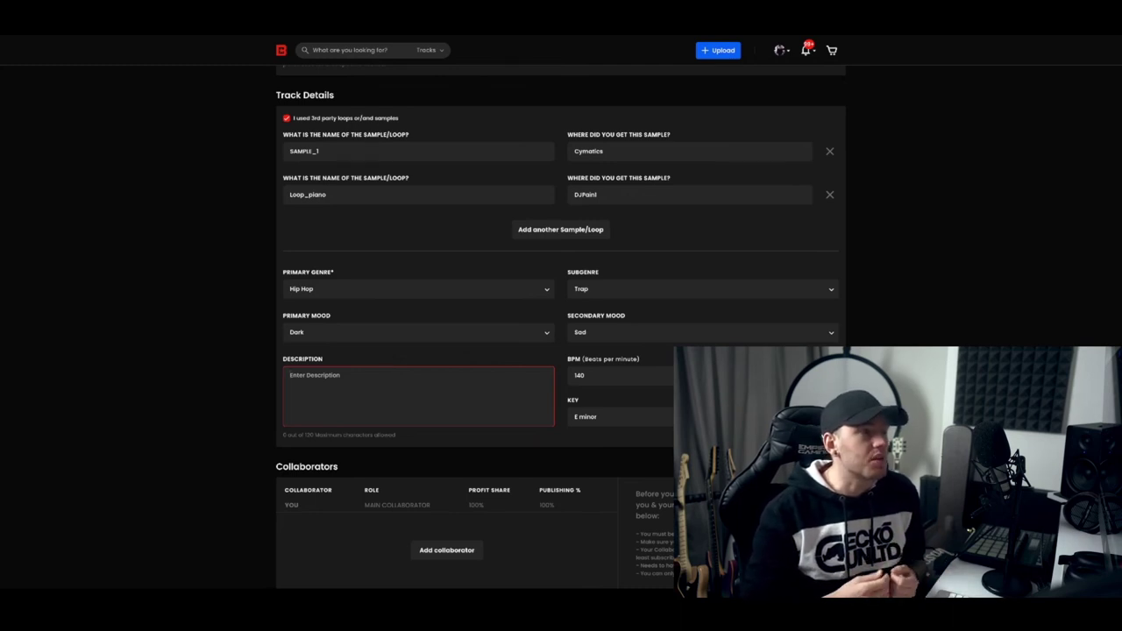
type("Dark and Sad type in the style of Niska. At 140 bpm in E minor")
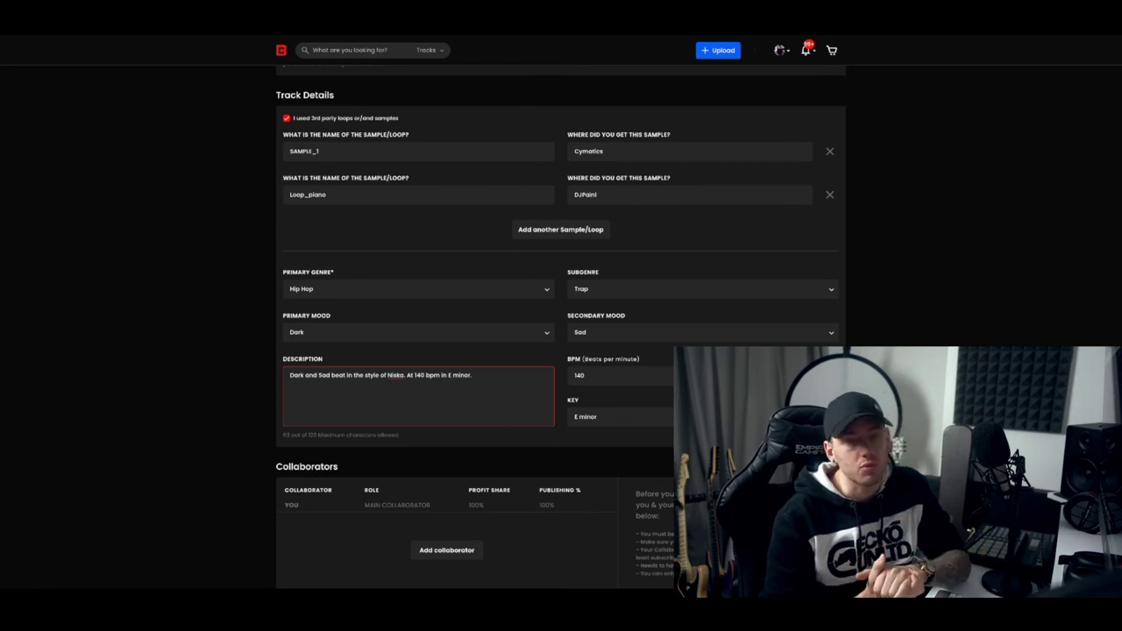
Find the user djpain1 and add DJ Pain 1 as a collaborator on the track
scroll(561, 316, "down", 2)
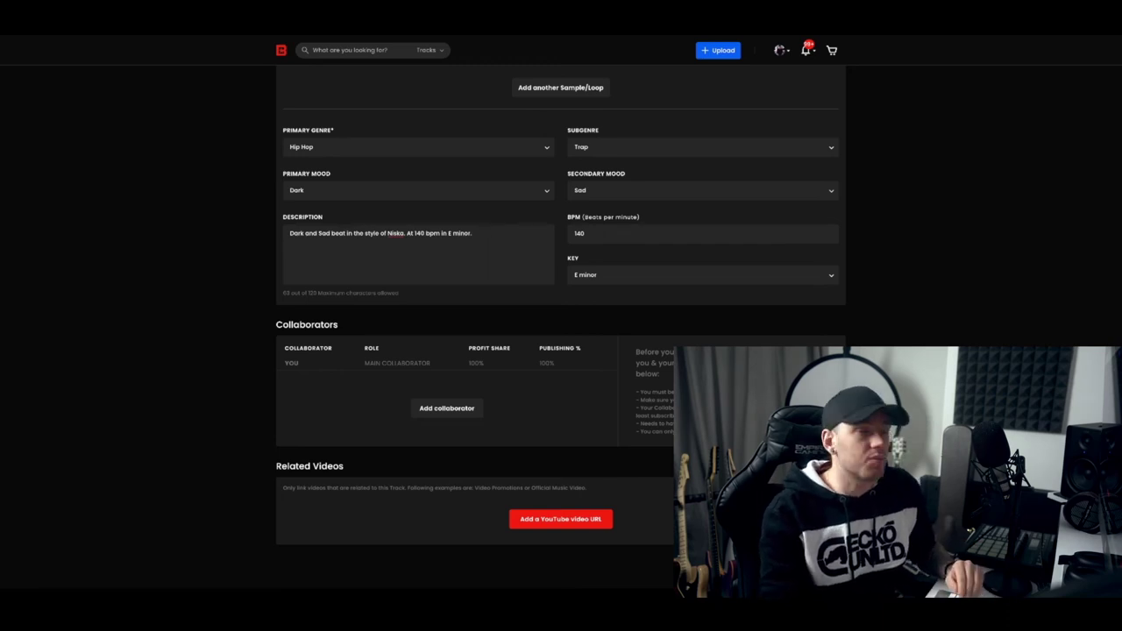
left_click(446, 408)
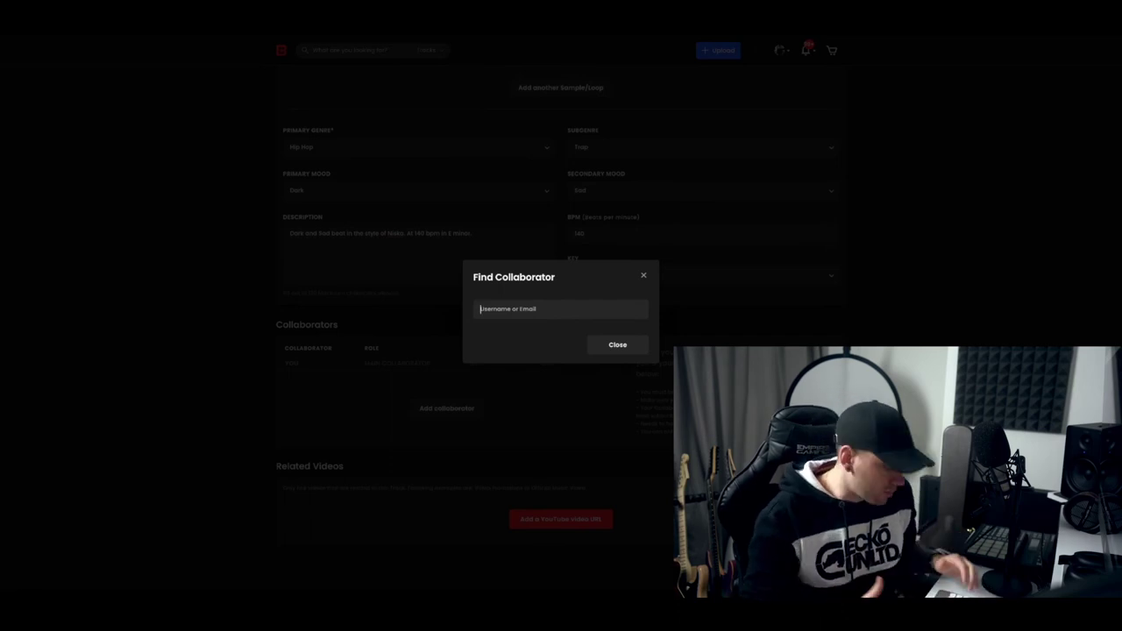
type("djpain1")
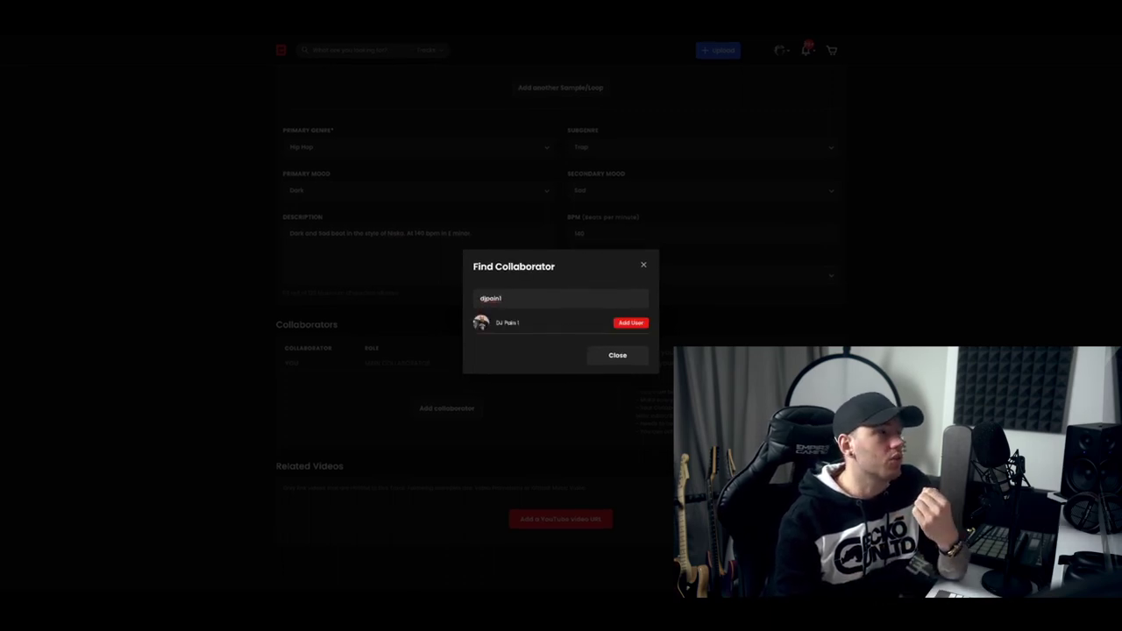
left_click(631, 321)
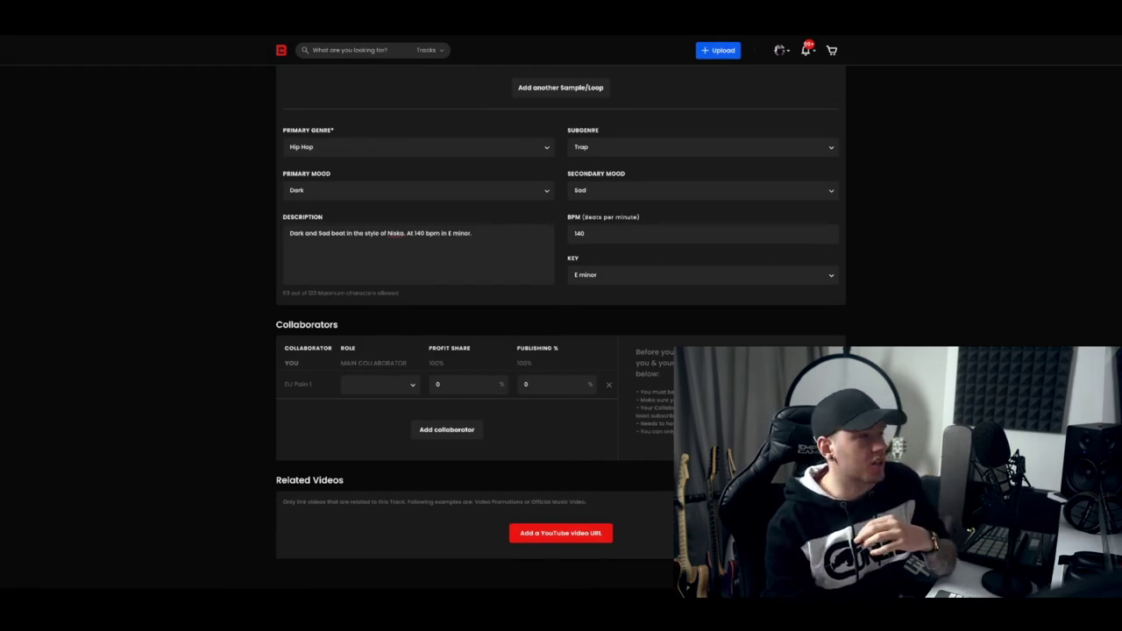
Give DJ Pain 1 a 50% profit share, 50% publishing and the Producer role
left_click(440, 384)
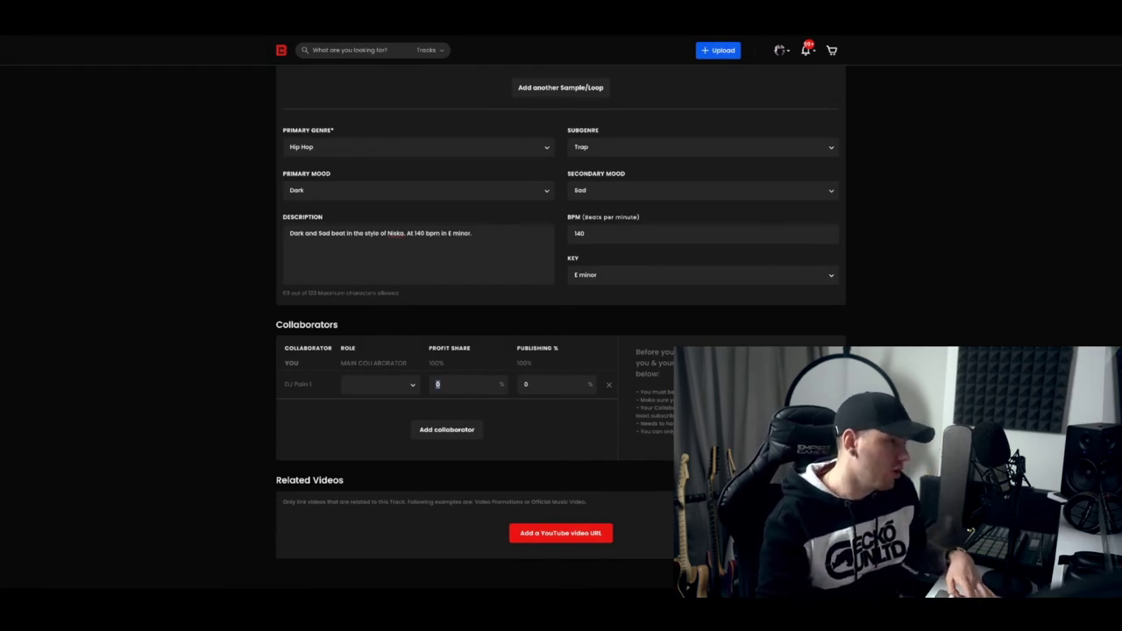
key("BackSpace")
type("50")
left_click(526, 384)
key("BackSpace")
type("50")
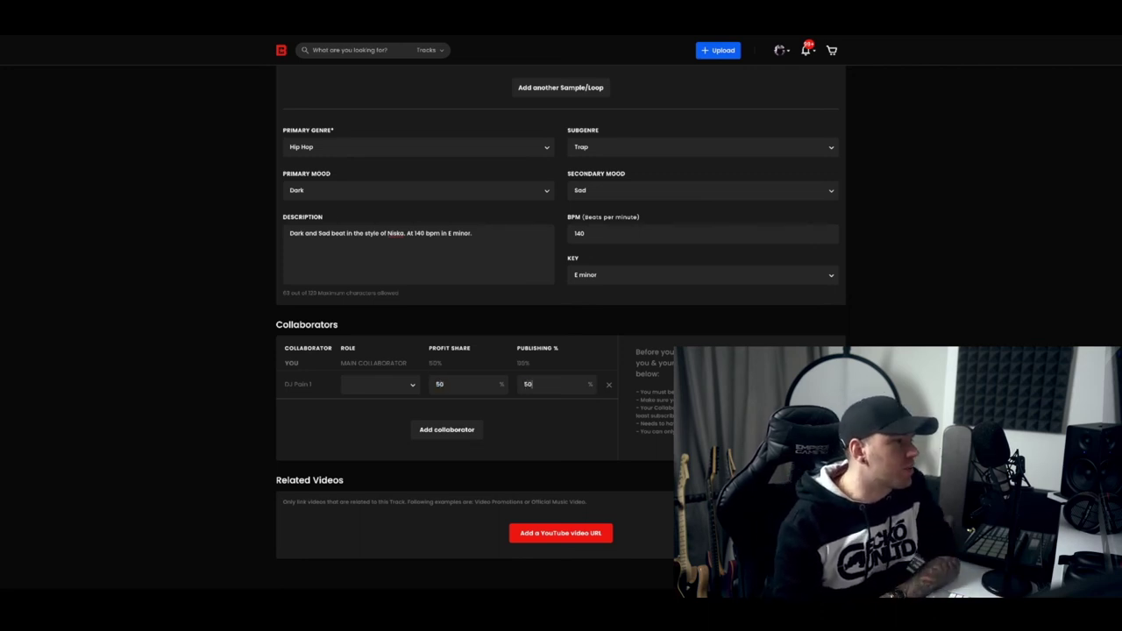
left_click(379, 384)
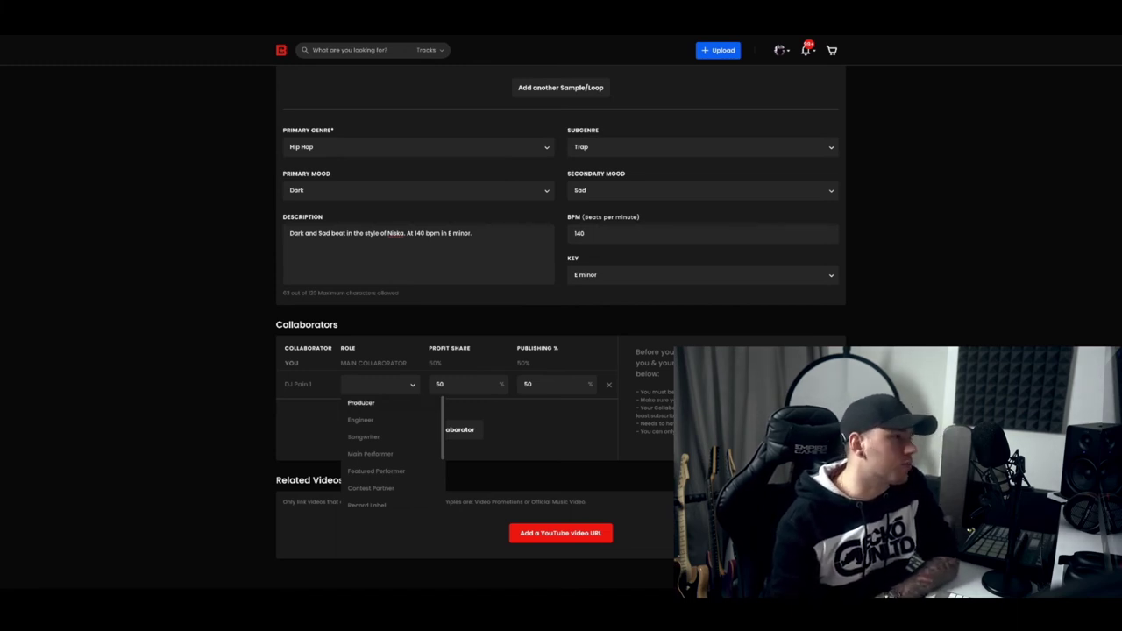
left_click(361, 403)
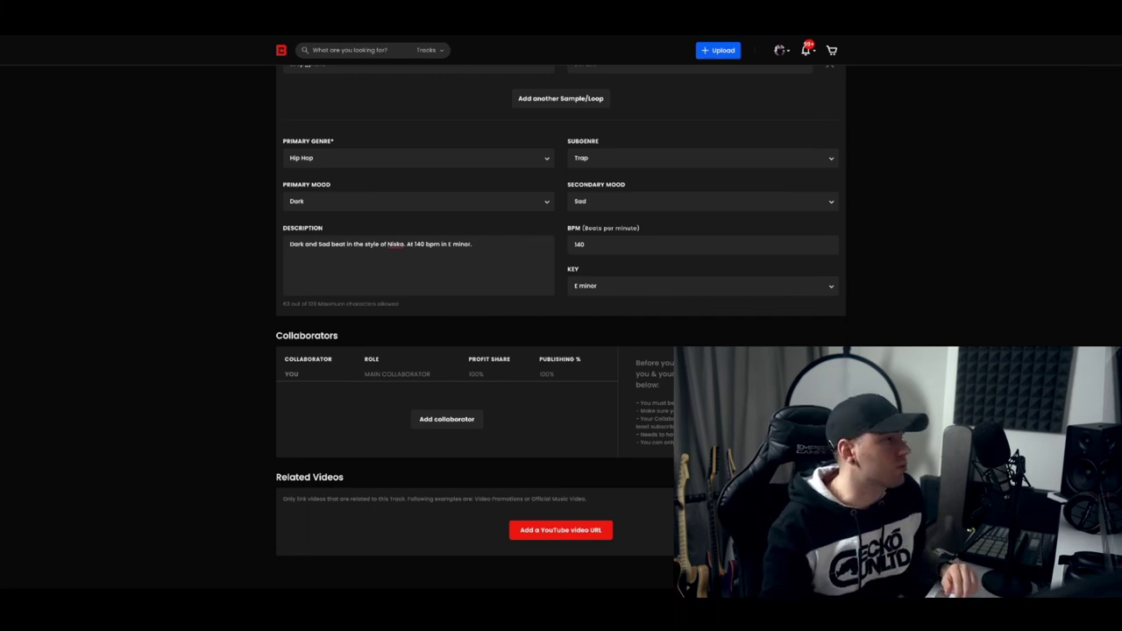
Search for beats4love and add the Beats4Love account as a collaborator on the track
left_click(447, 419)
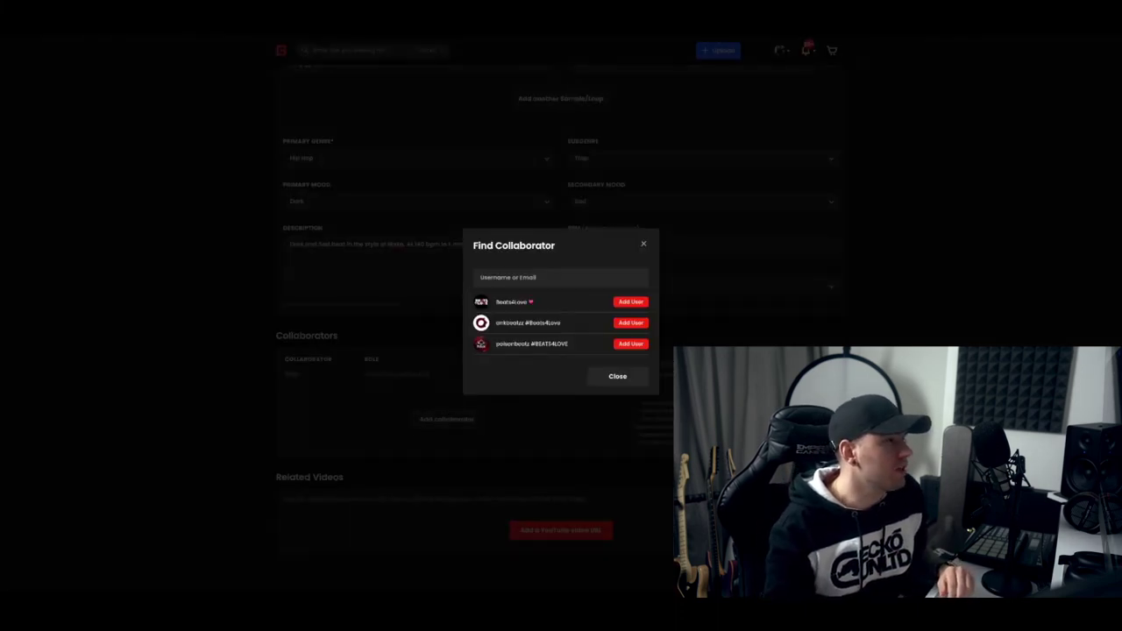
type("beats4love")
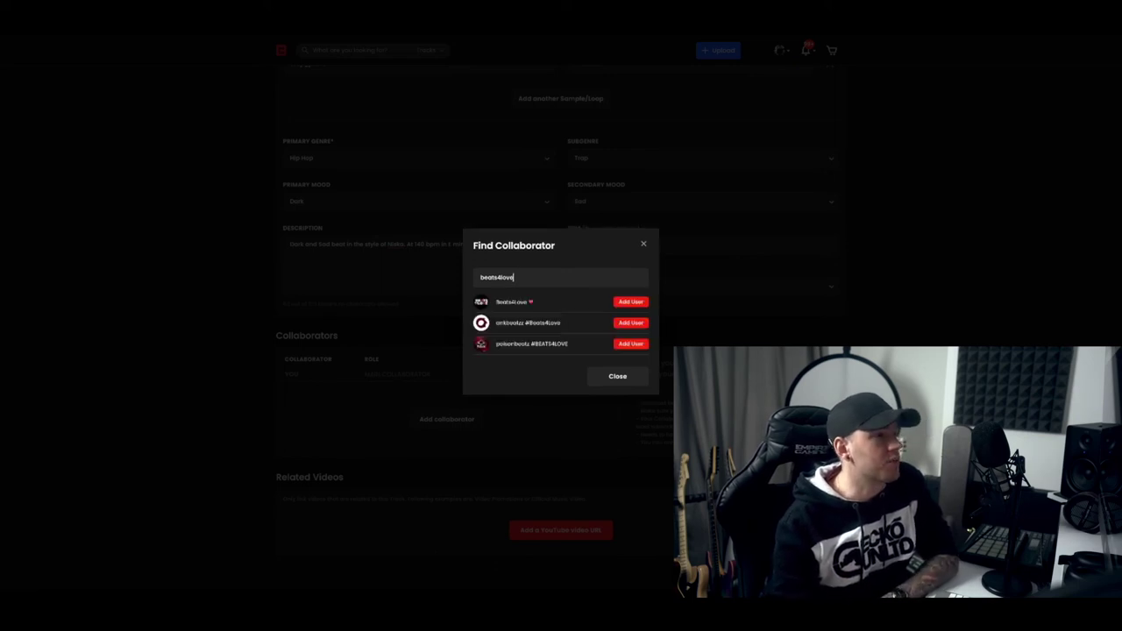
left_click(631, 302)
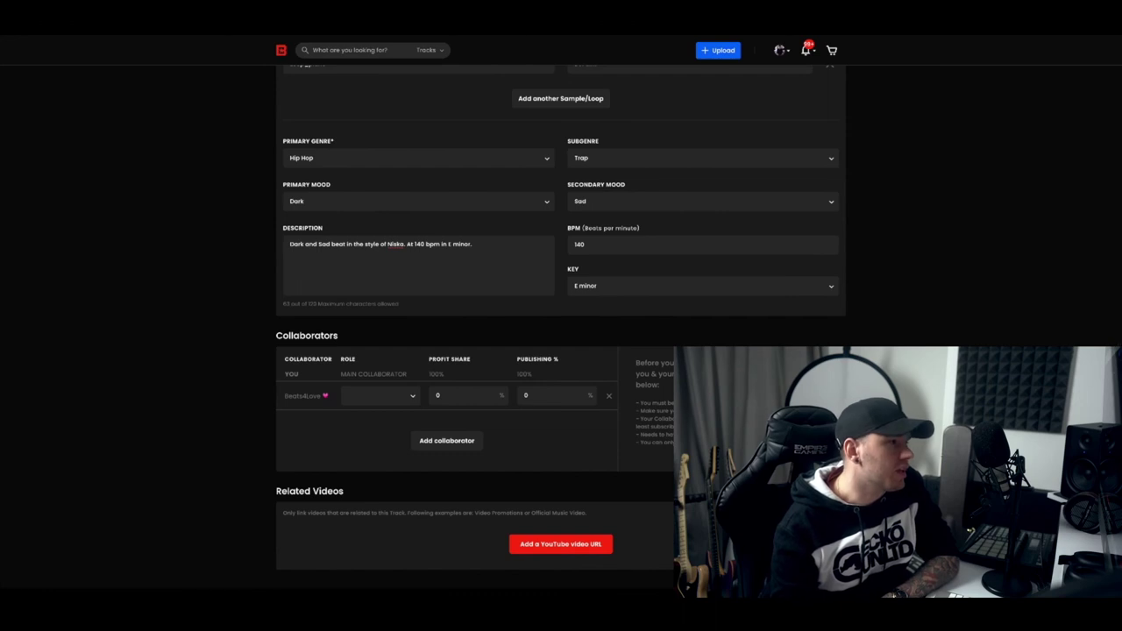
Set the Beats4Love collaborator's profit share to 10% and its role to Charity
left_click(439, 395)
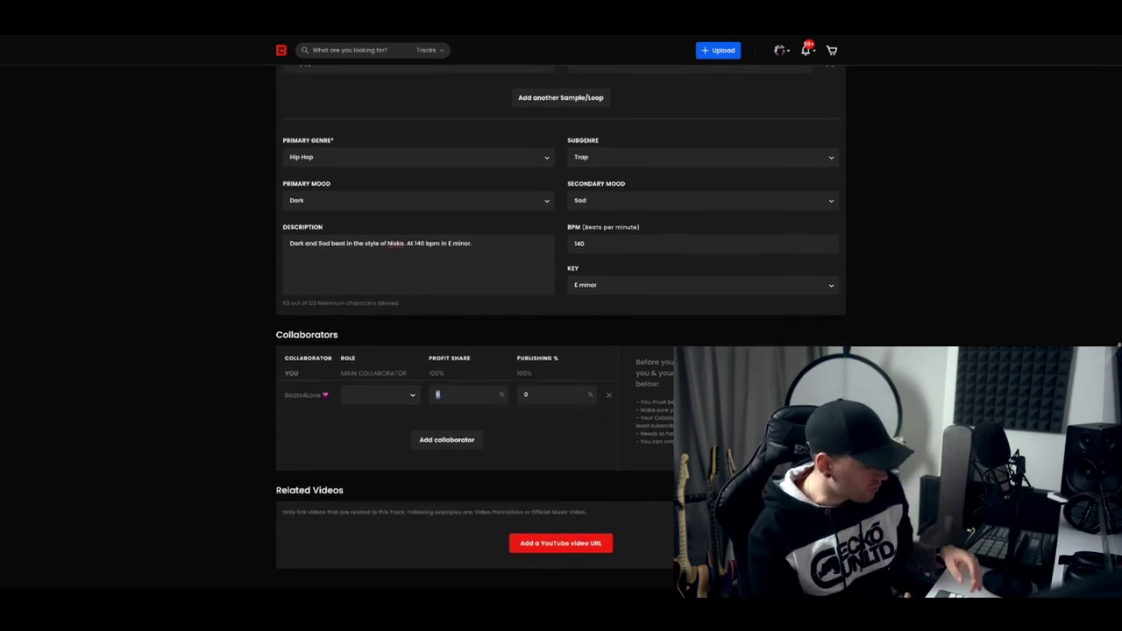
double_click(437, 395)
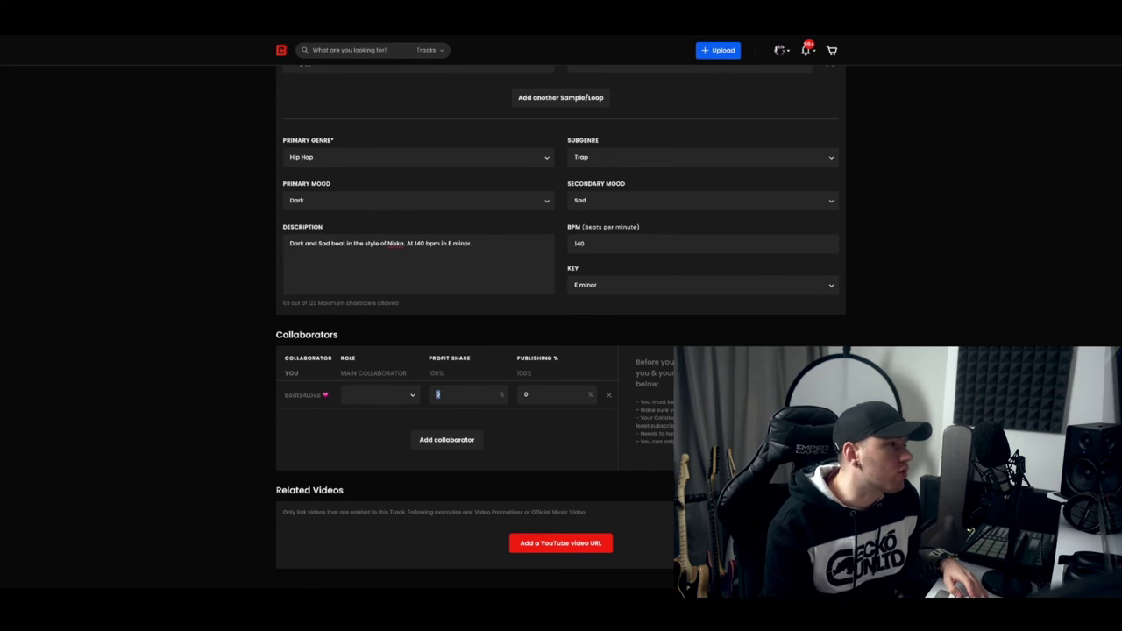
type("10")
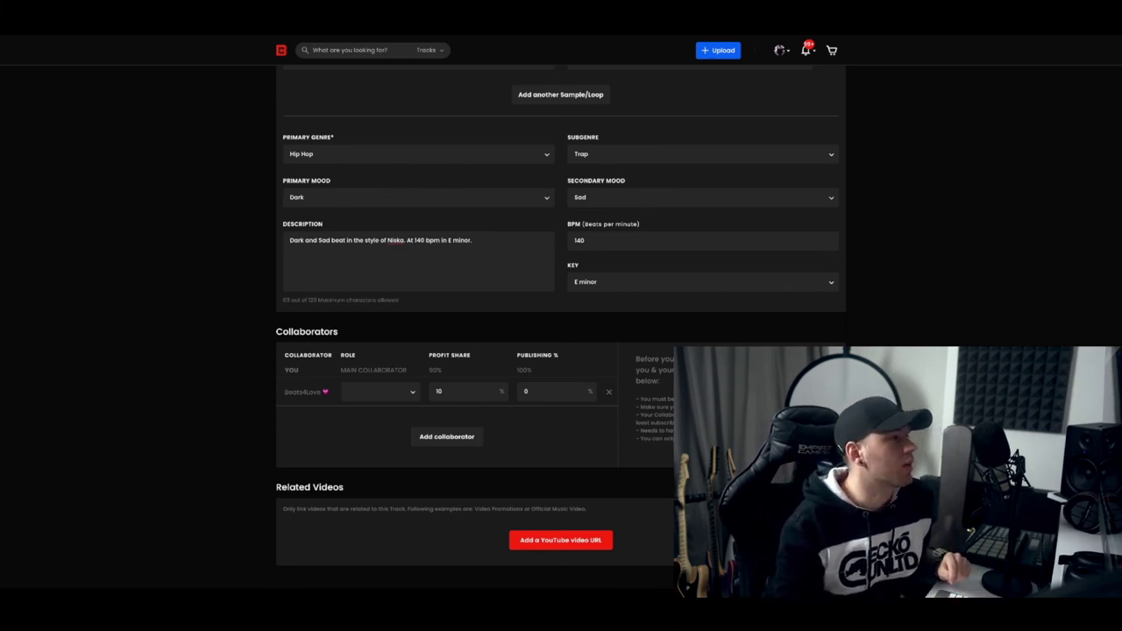
left_click(379, 391)
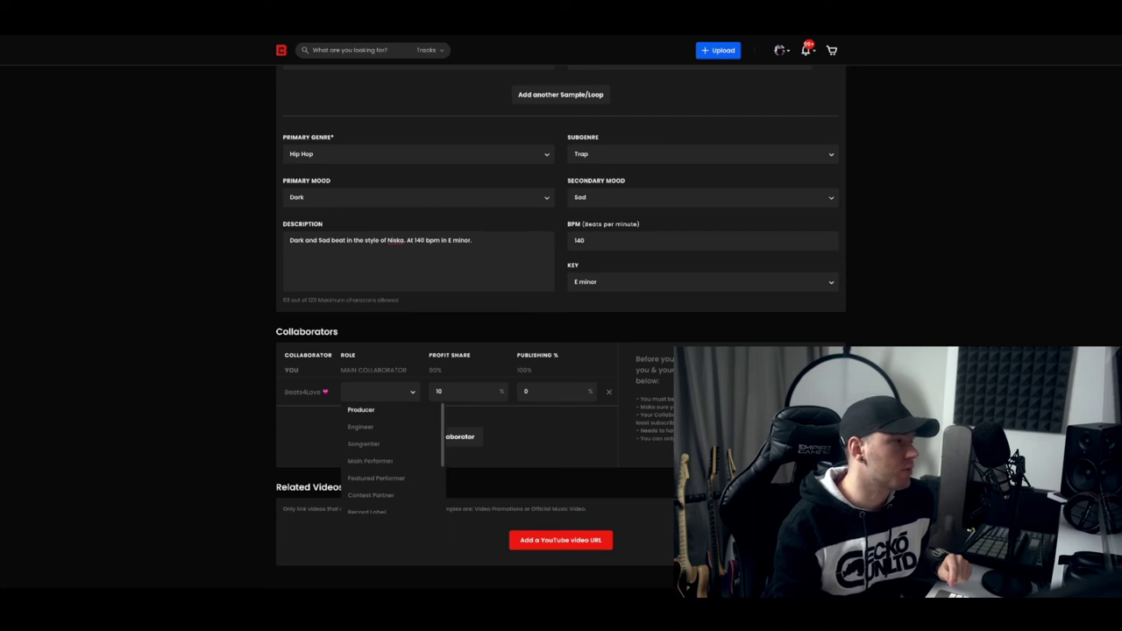
scroll(377, 461, "down", 5)
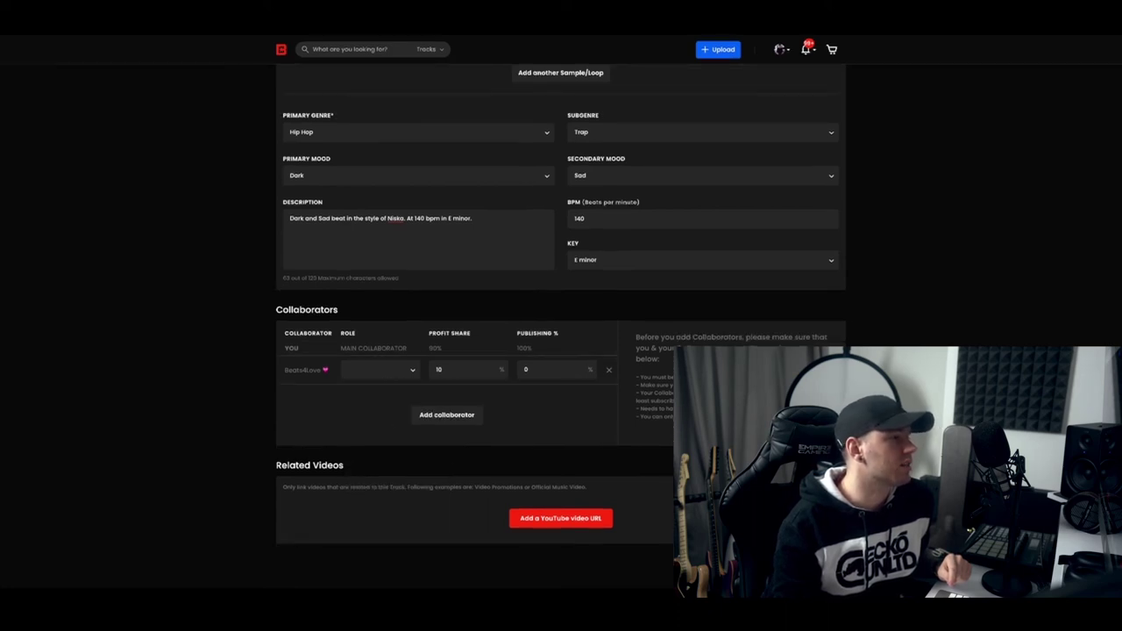
left_click(379, 370)
left_click(362, 467)
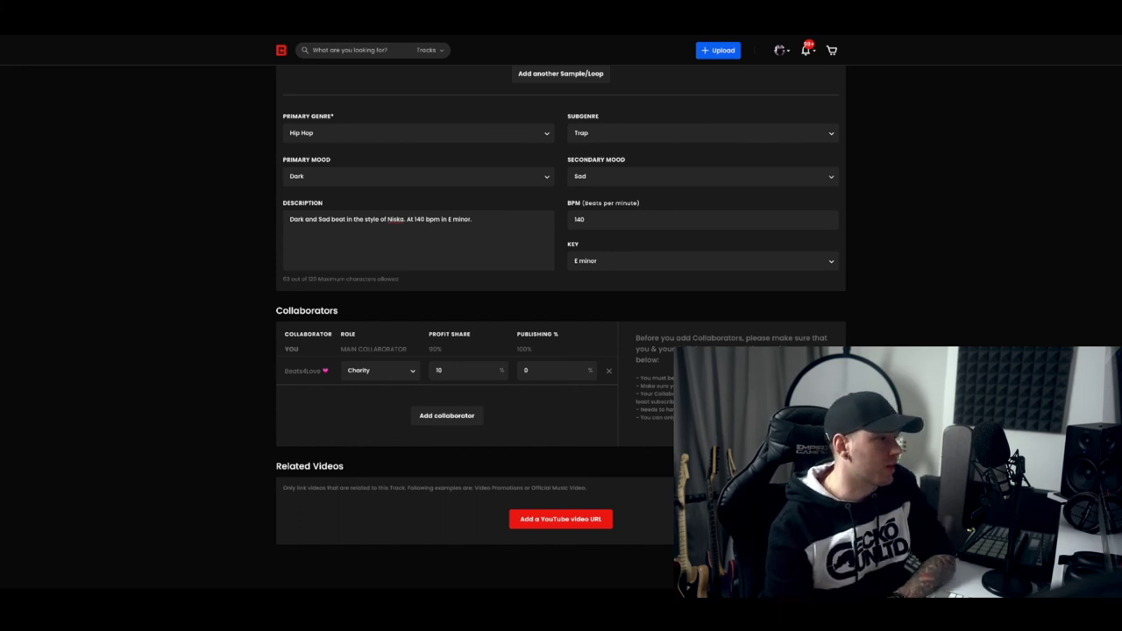
left_click(560, 519)
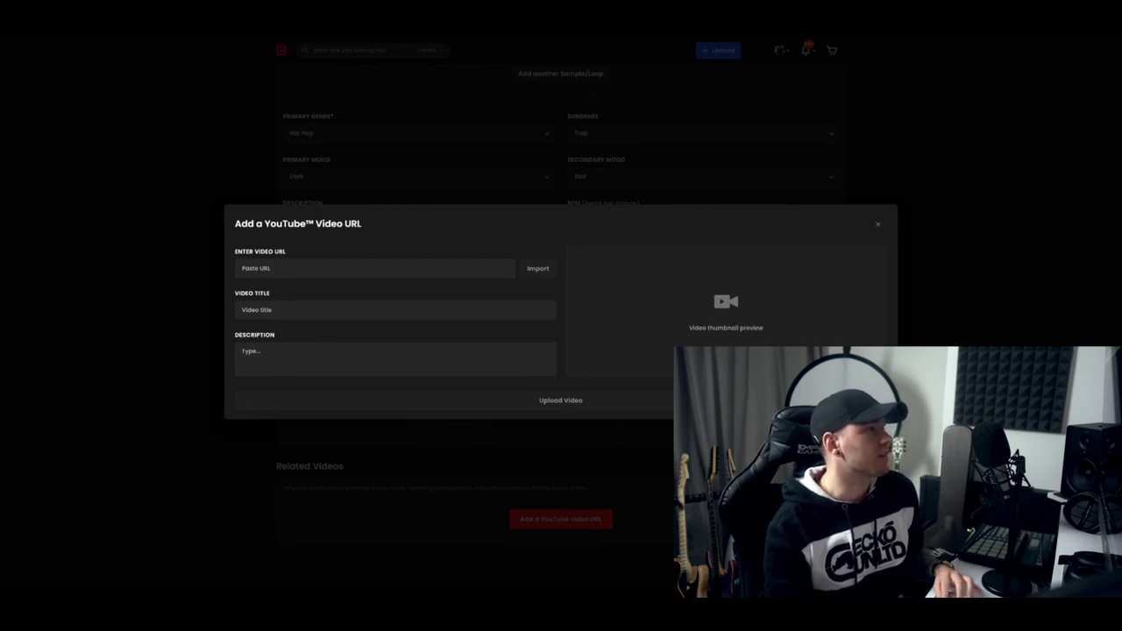
type("https://www.youtube.com/watch?v=XvCY4dcRwLM")
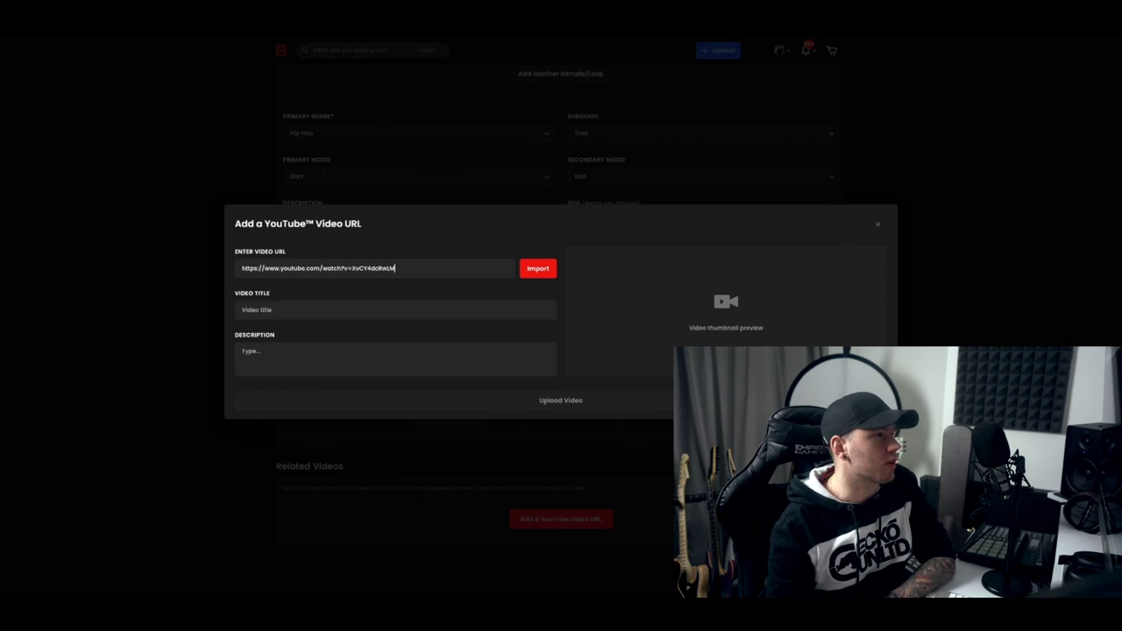
key("Return")
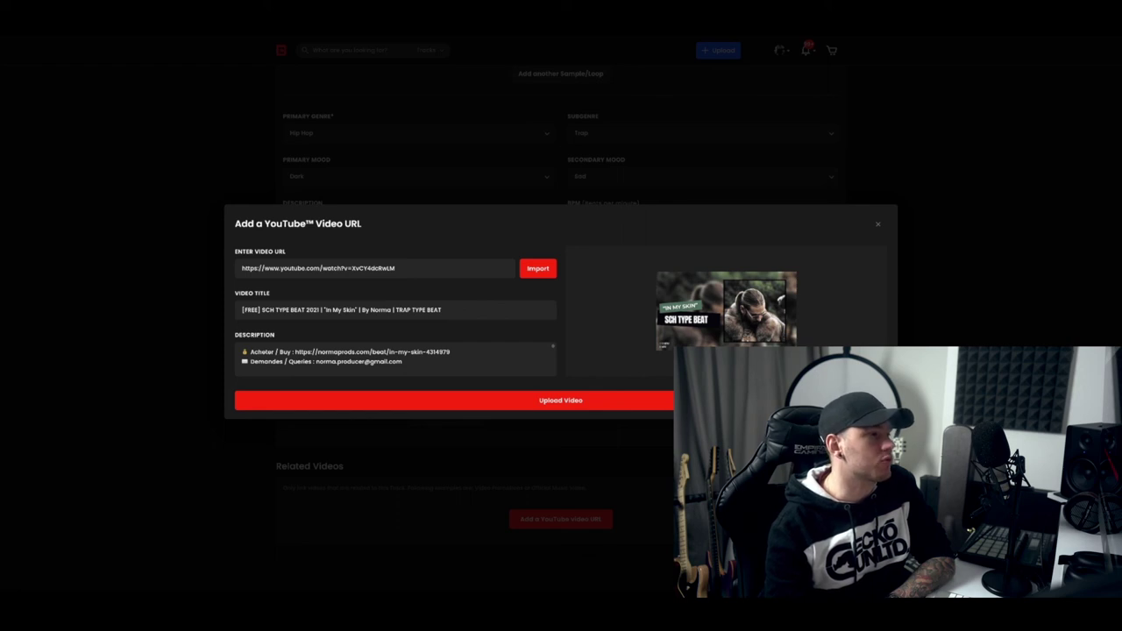
left_click(560, 400)
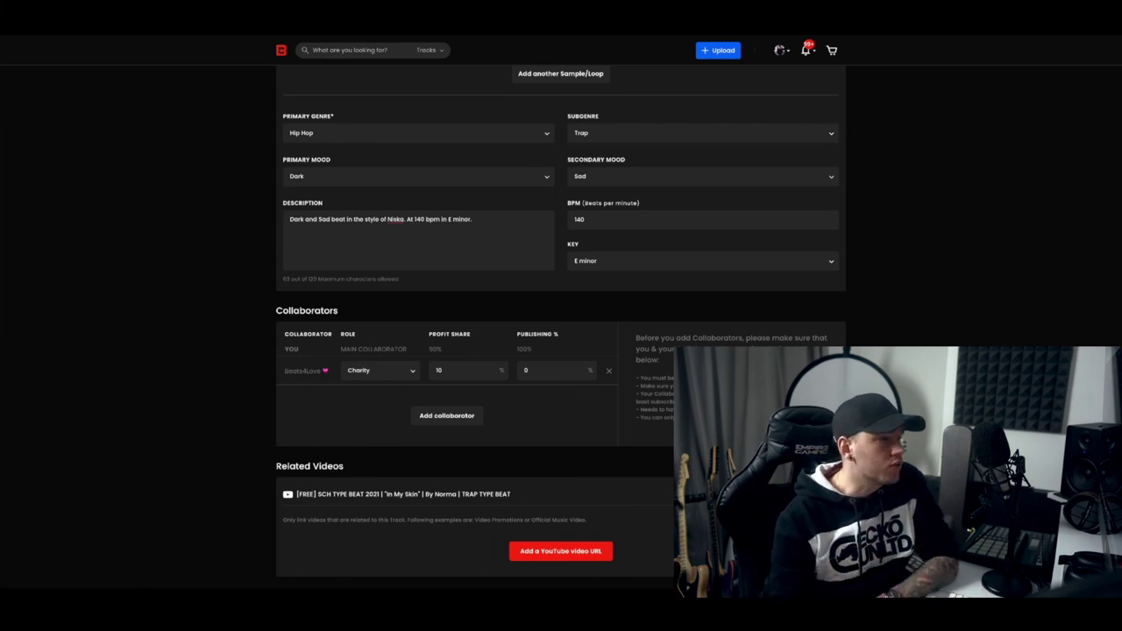
Save the Banger track as a draft and publish it
scroll(561, 307, "down", 1)
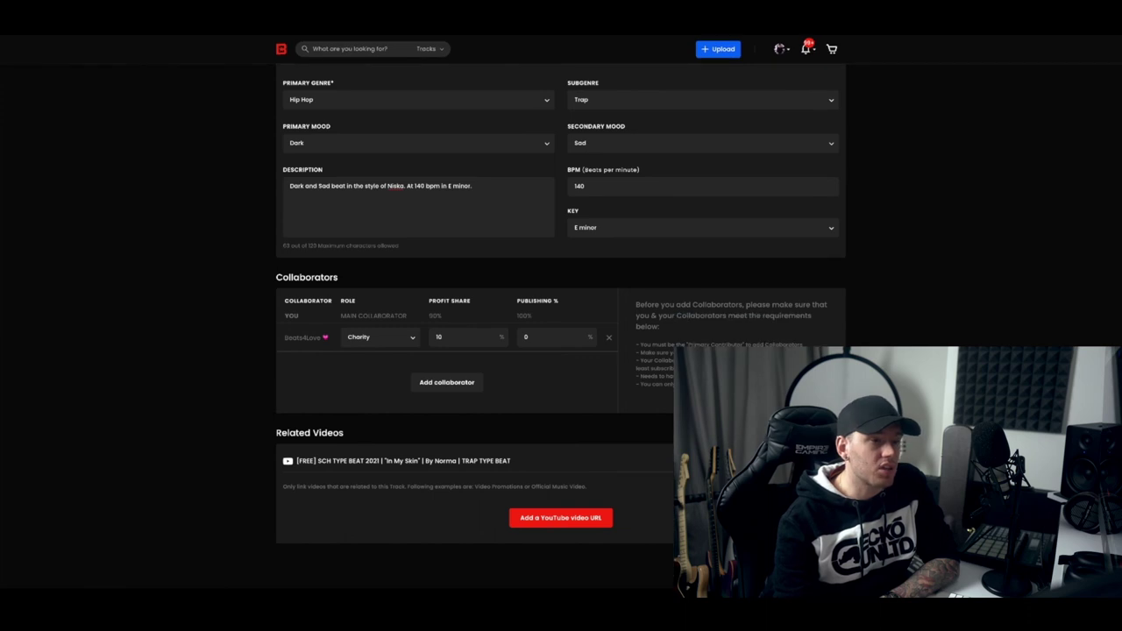
left_click(1020, 573)
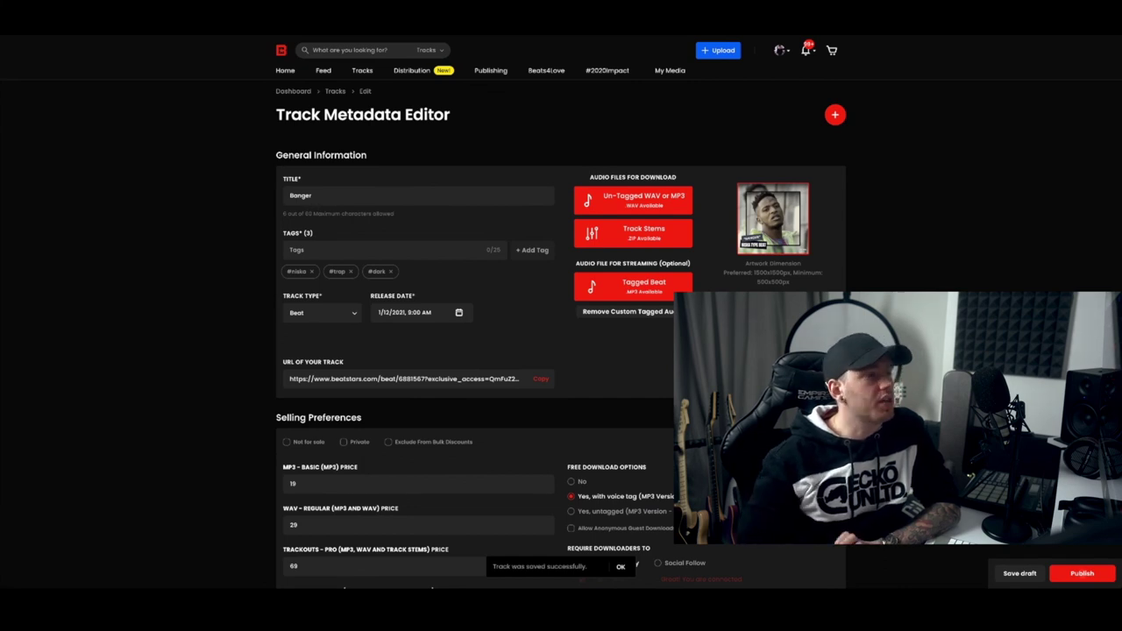
left_click(1082, 574)
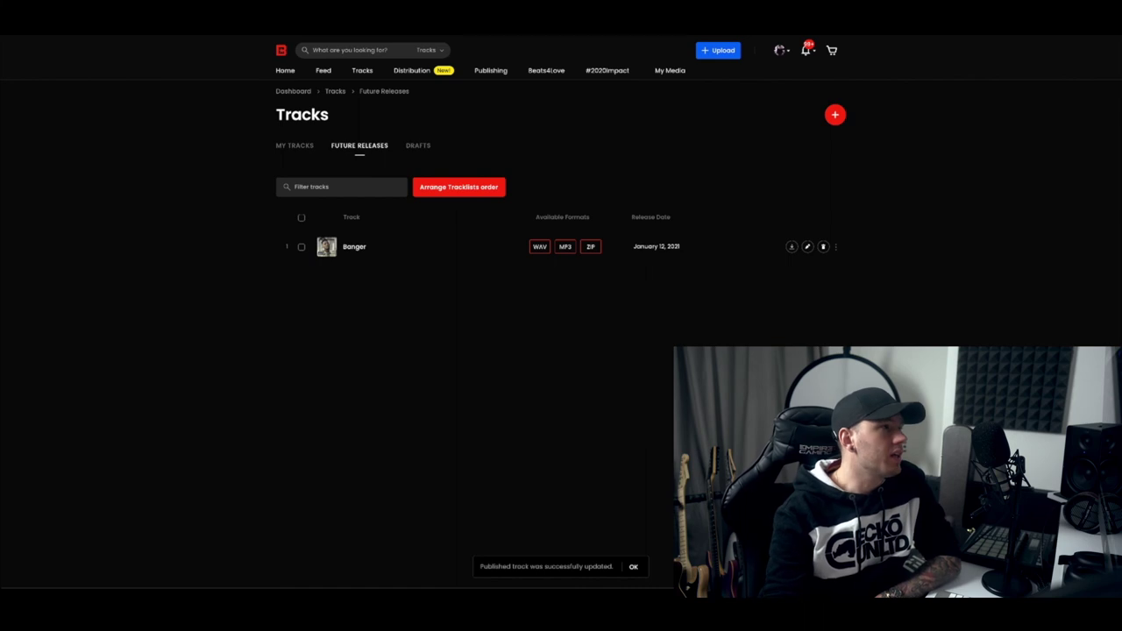
Look through the draft tracks, the future releases and the released tracks, including Banger's entry
left_click(419, 145)
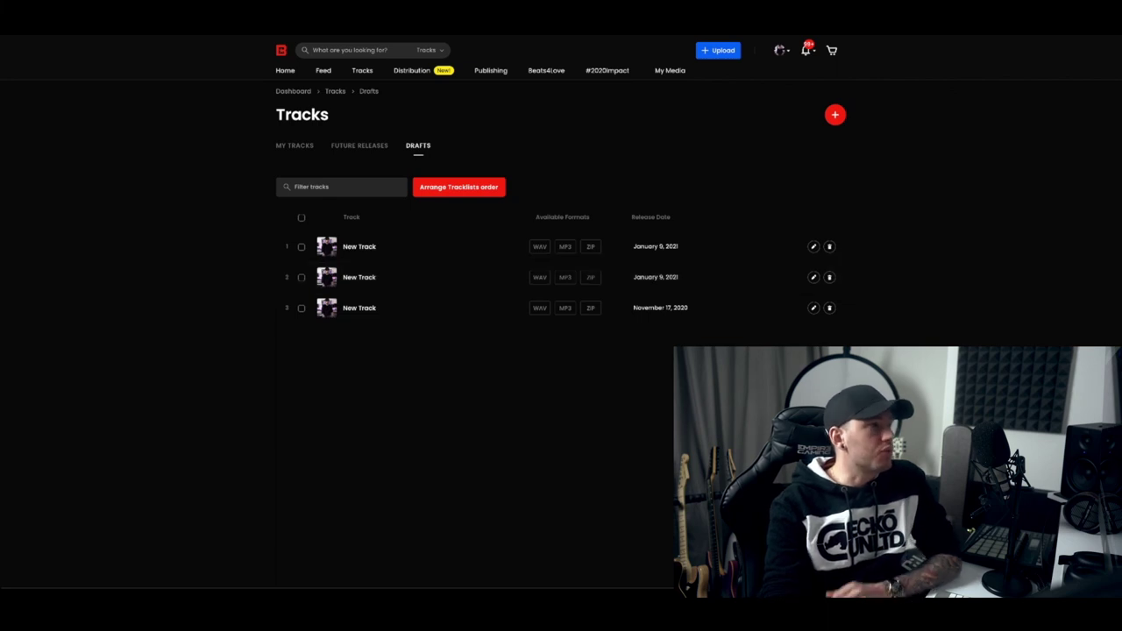
left_click(359, 145)
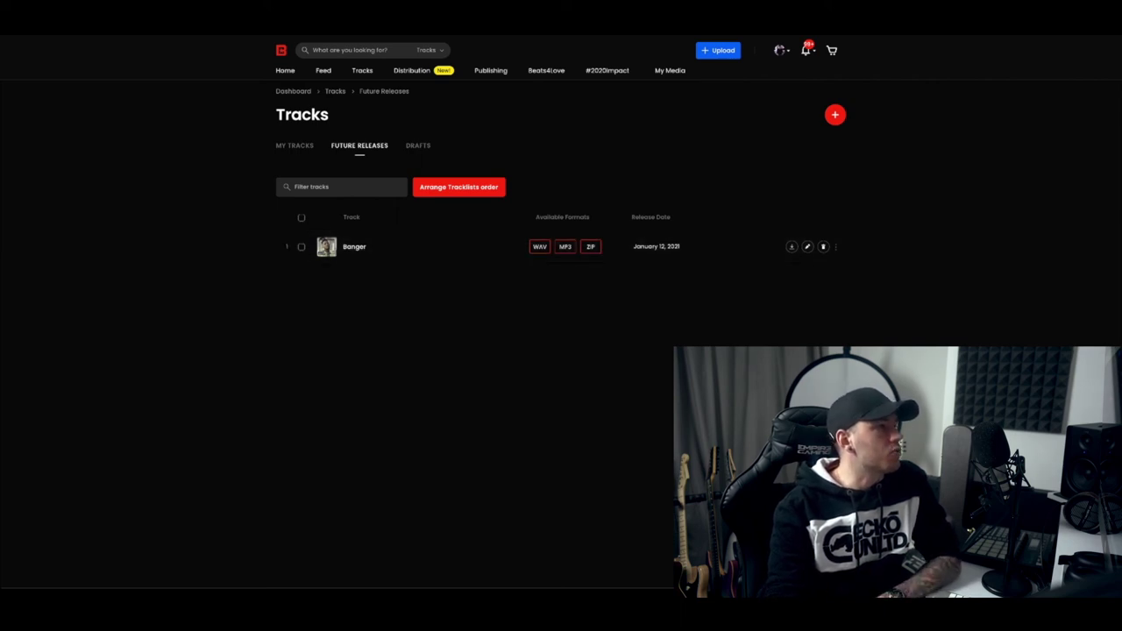
left_click(294, 144)
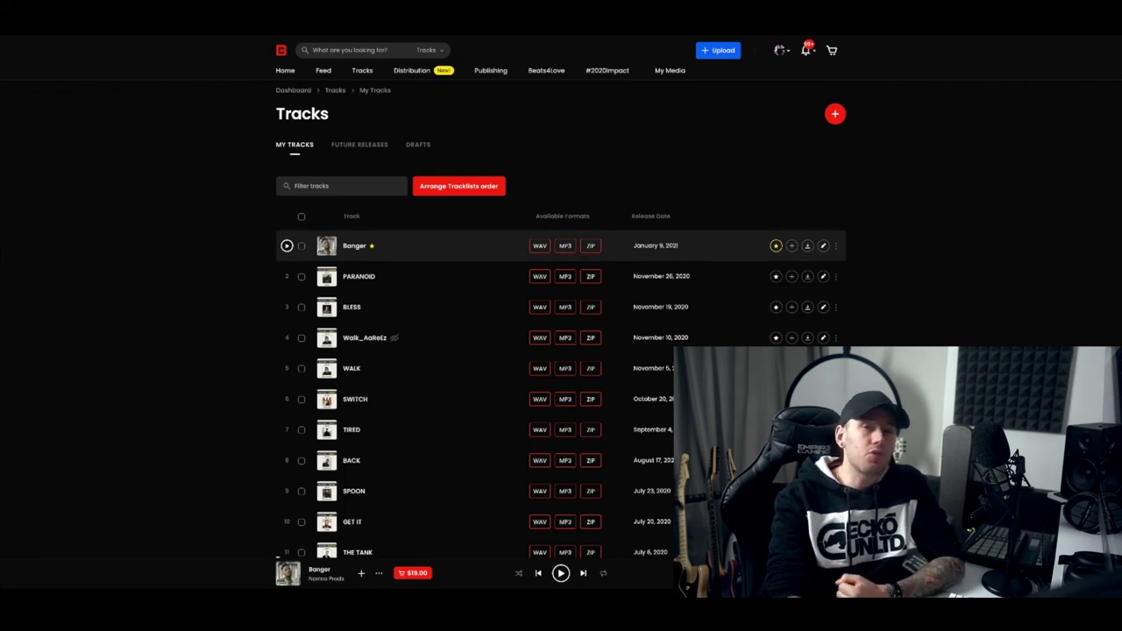
left_click(776, 245)
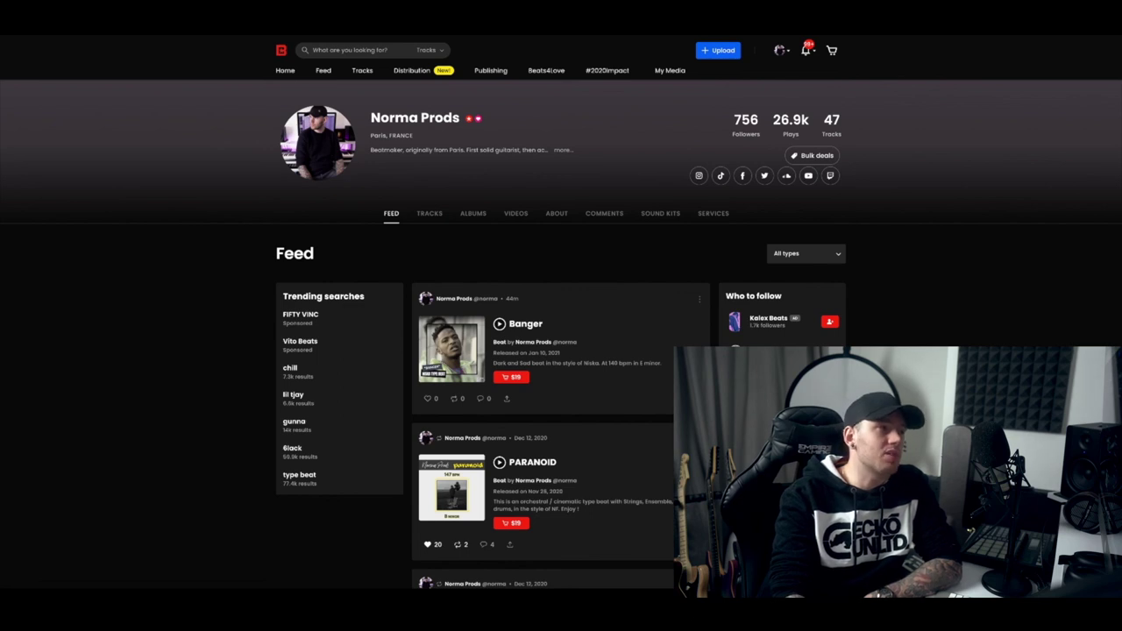
View the license types offered for Banger in the profile feed and close them
left_click(511, 377)
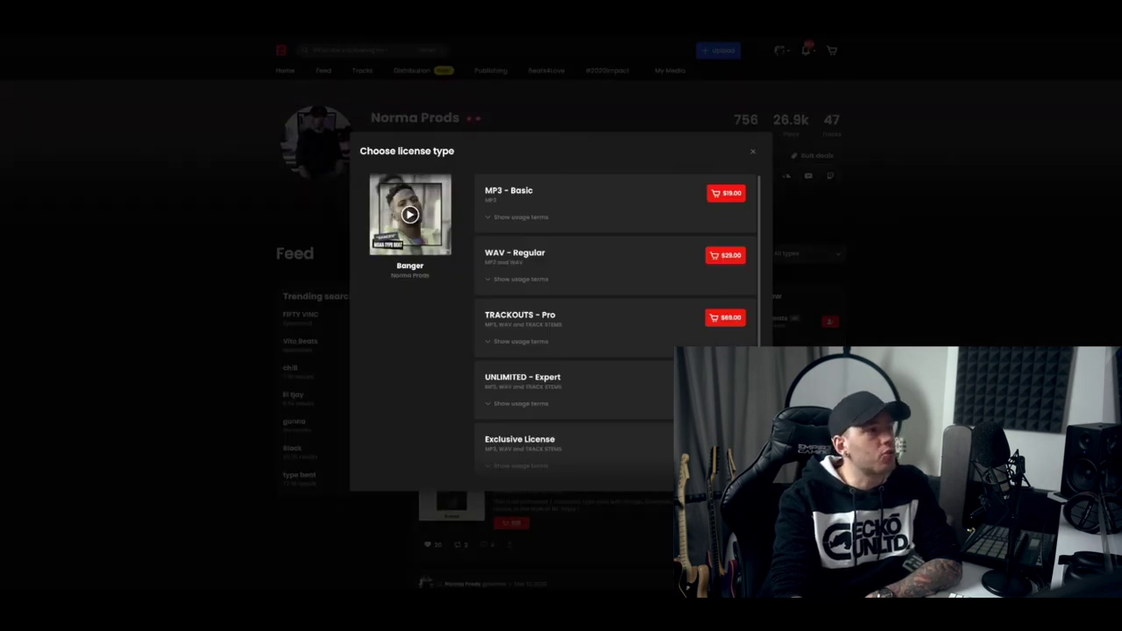
key("Escape")
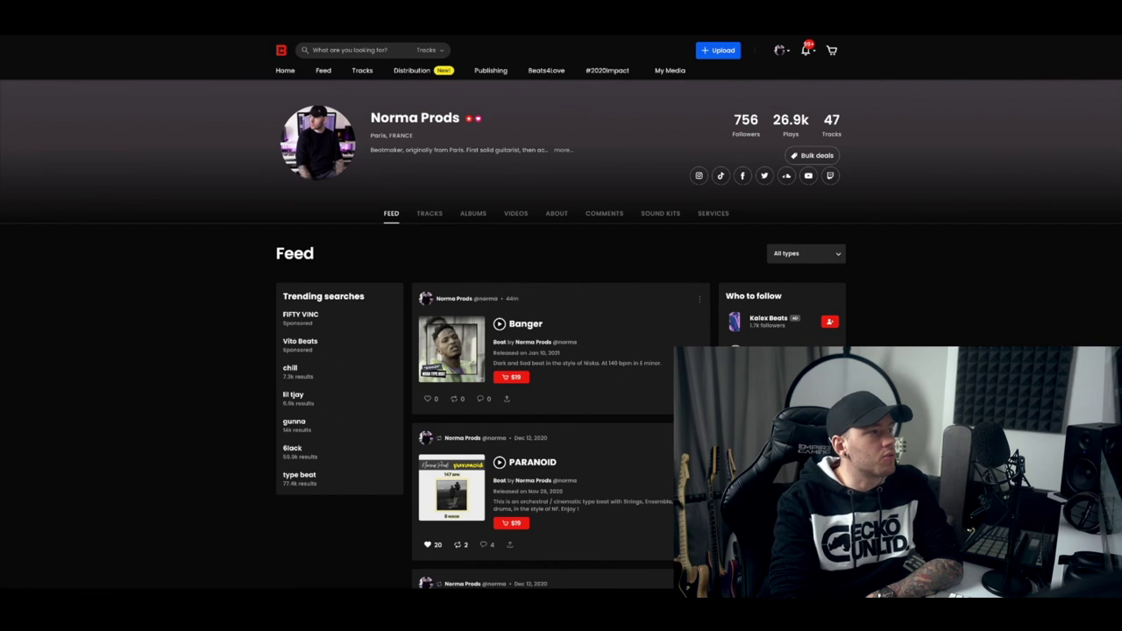